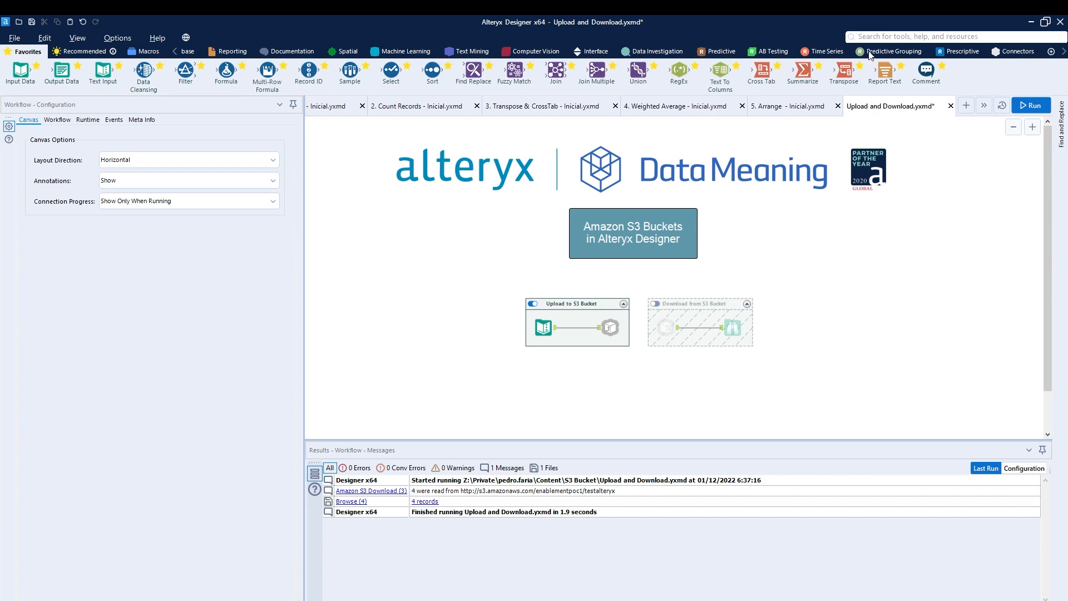
Step: Show the Amazon S3 Download and Upload connector tools, and open the Text Input table in the Upload to S3 Bucket container
click(1014, 51)
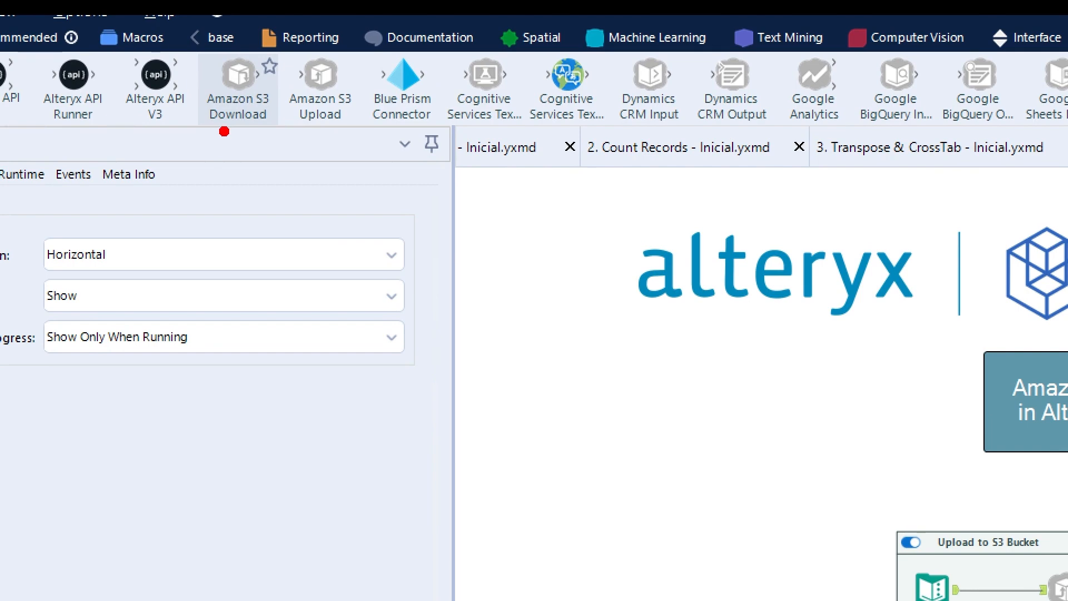
mouse_move(200, 139)
mouse_down()
mouse_move(281, 149)
mouse_move(298, 136)
mouse_move(356, 134)
mouse_up()
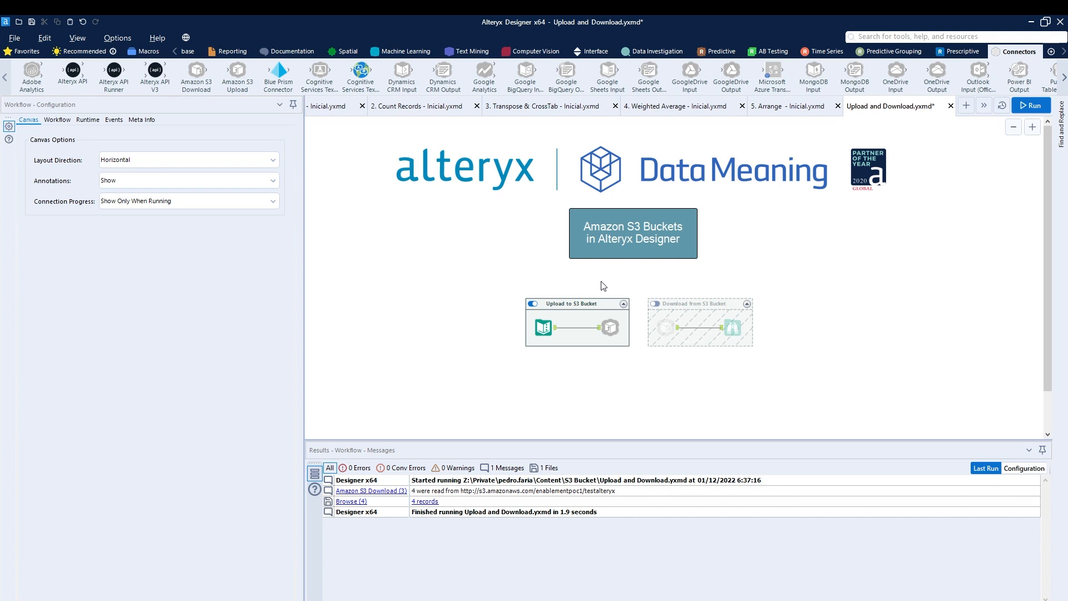
click(540, 333)
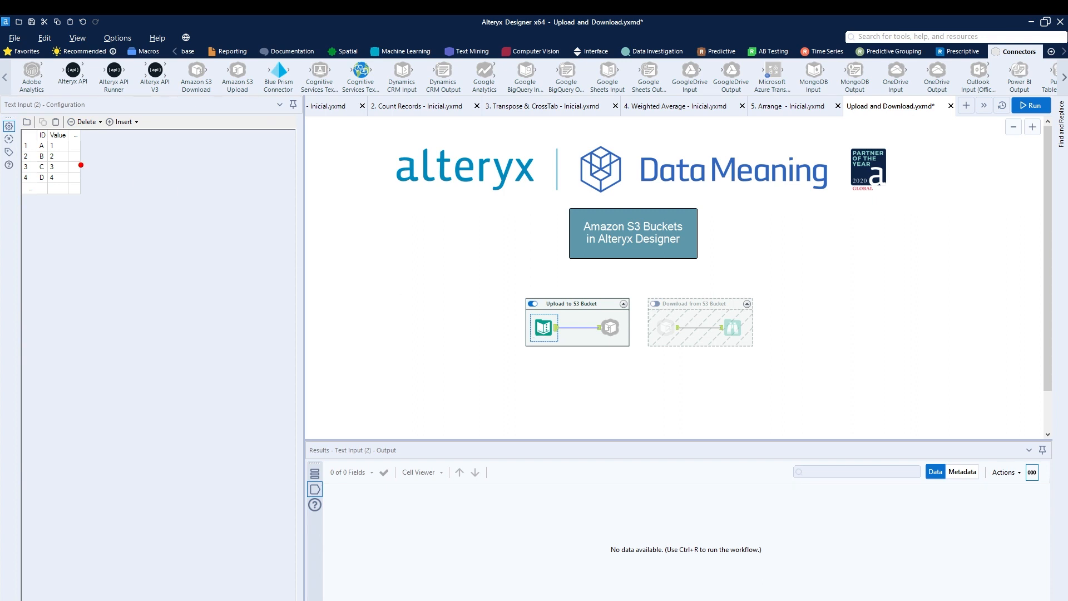
mouse_move(537, 350)
mouse_down()
mouse_move(574, 308)
mouse_move(533, 350)
mouse_up()
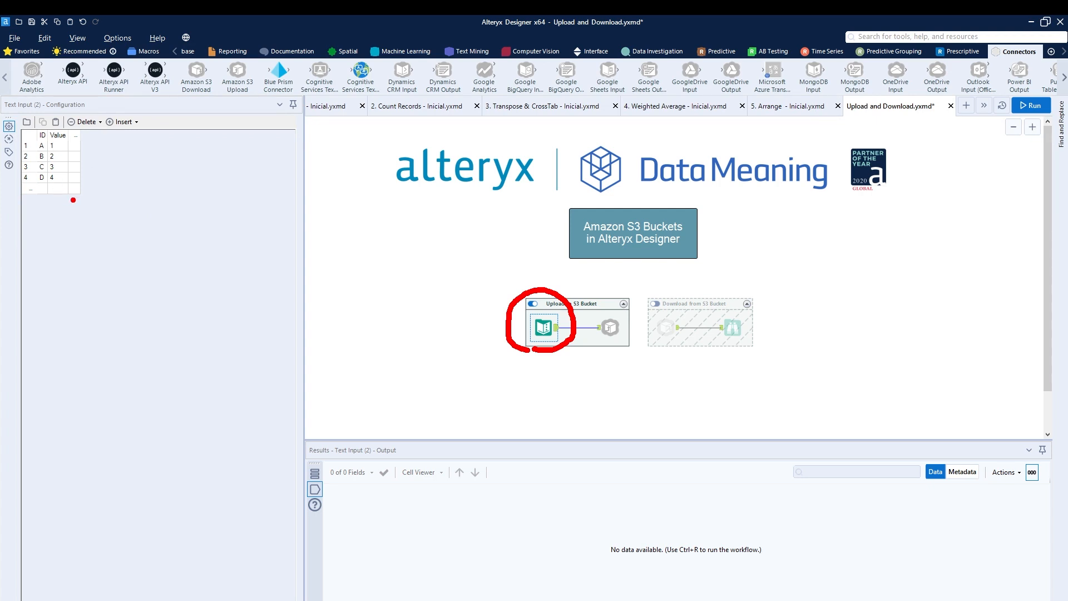
key(Escape)
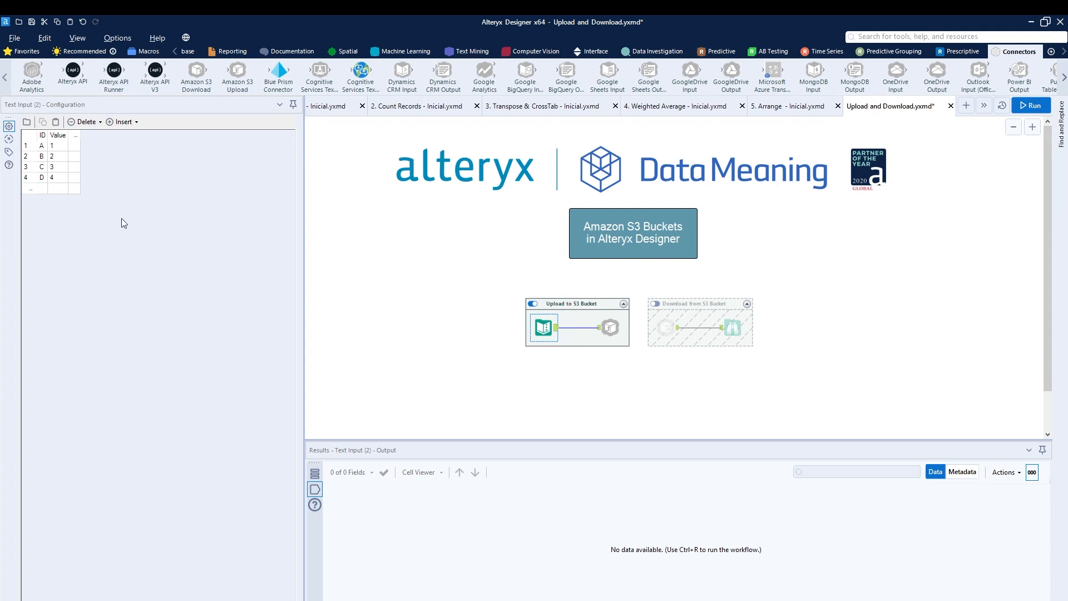
Step: Open the Amazon S3 Upload tool's configuration and examine its endpoint, bucket name and object name
click(610, 327)
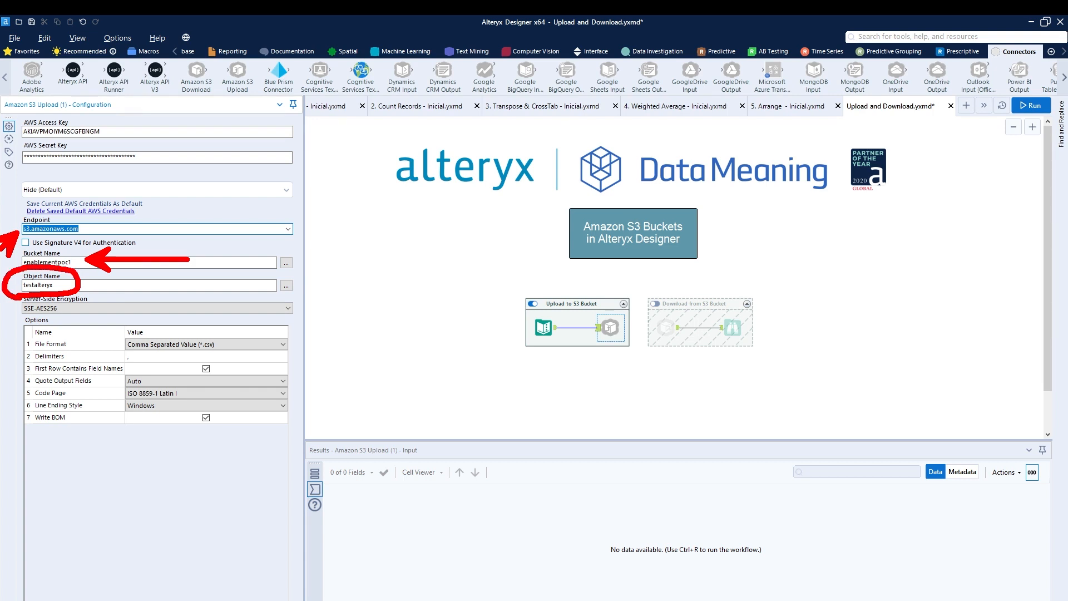
key(Escape)
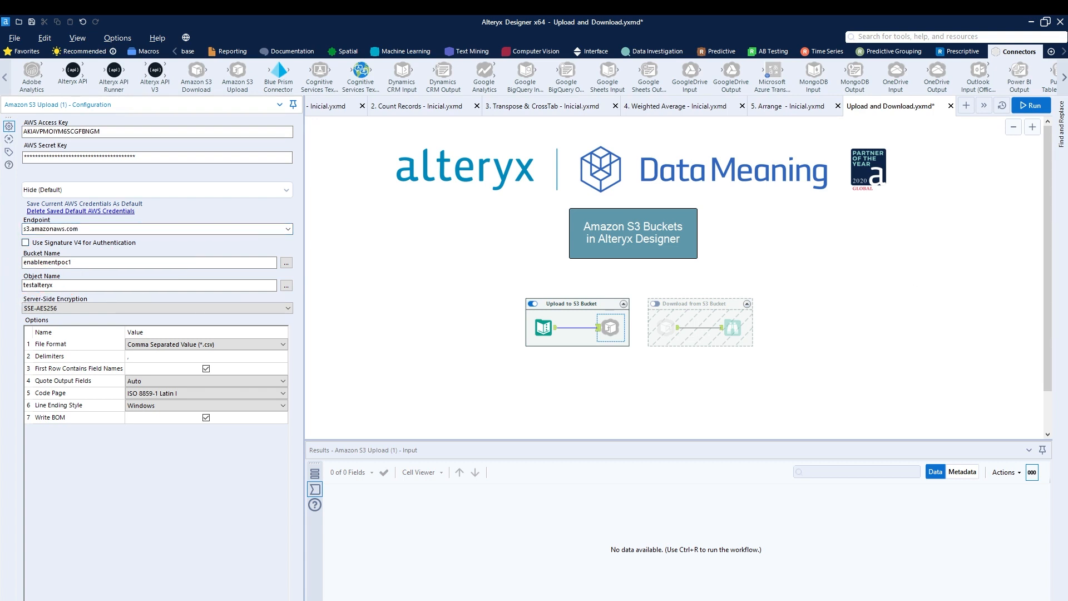
Step: Switch to the Amazon S3 console in the browser, examine the bucket list and bucket creation options, and return to Alteryx Designer
drag(1067, 211, 310, 15)
mouse_move(946, 258)
mouse_down()
mouse_move(1021, 269)
mouse_move(980, 209)
mouse_move(954, 271)
mouse_up()
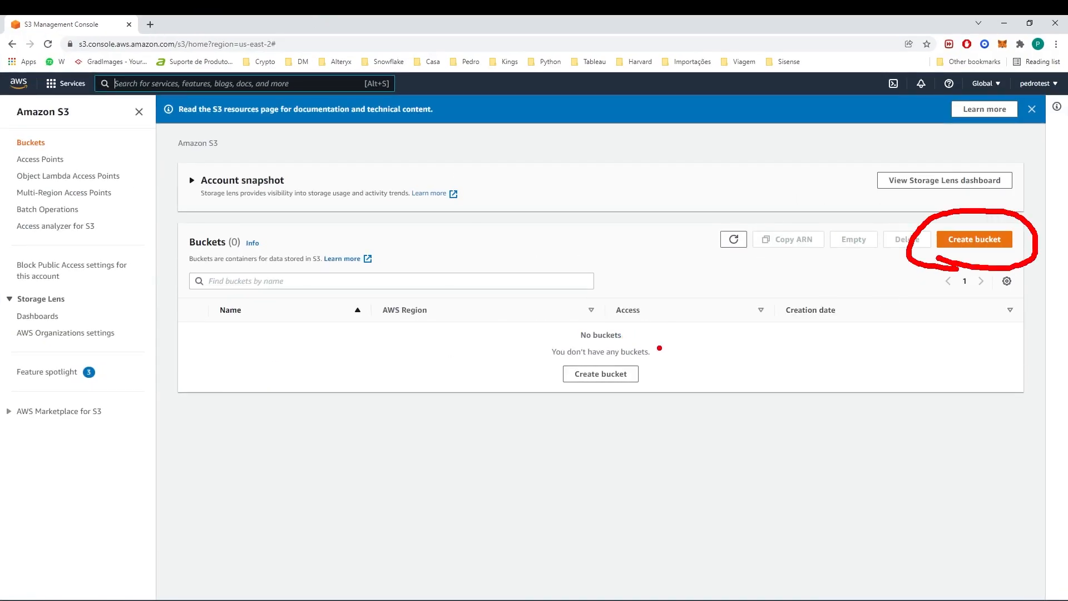
mouse_move(664, 336)
mouse_down()
mouse_move(524, 331)
mouse_move(635, 406)
mouse_move(655, 321)
mouse_up()
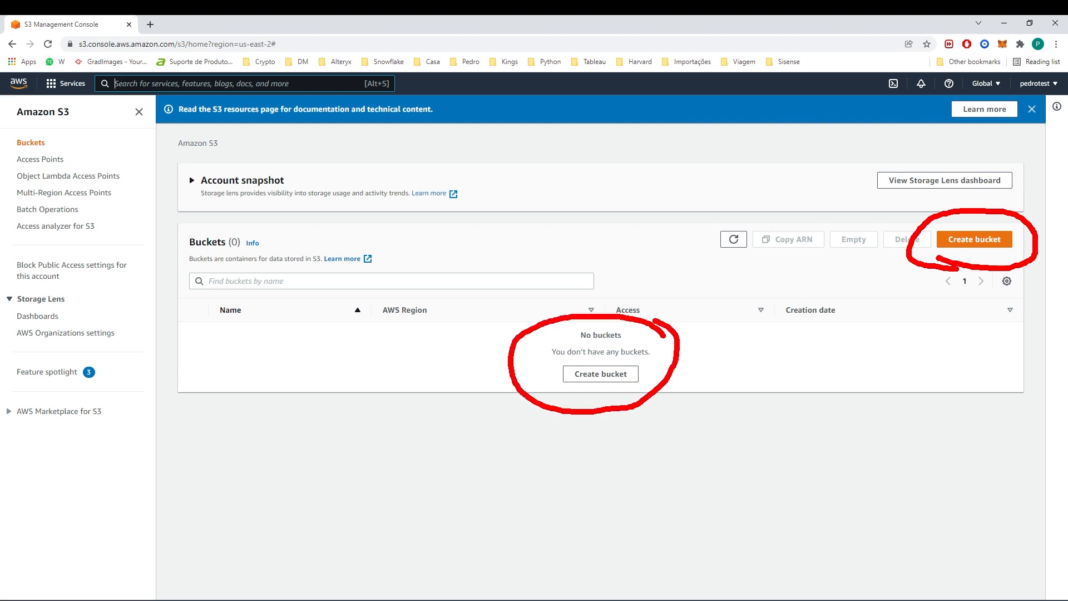
key(Escape)
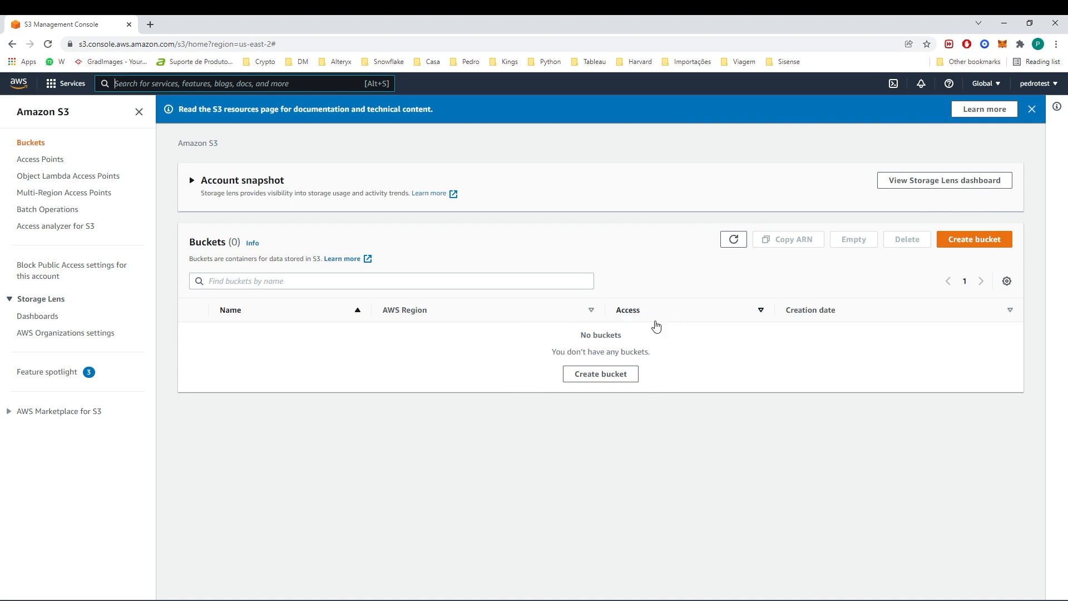
click(1004, 23)
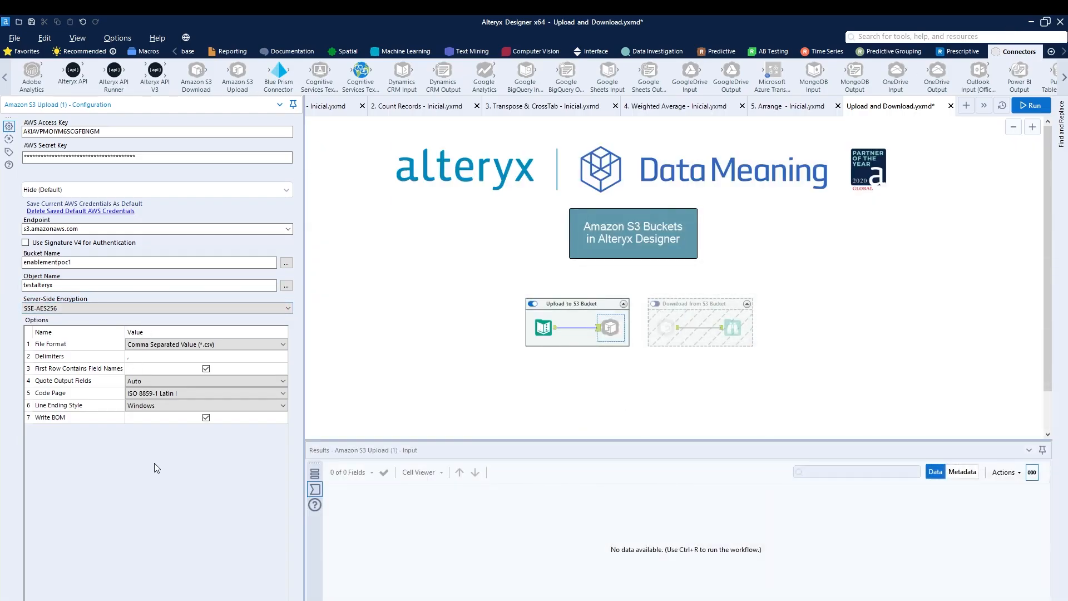
Step: Check the file format choices of the Amazon S3 Upload tool and set its Endpoint to Default
click(222, 342)
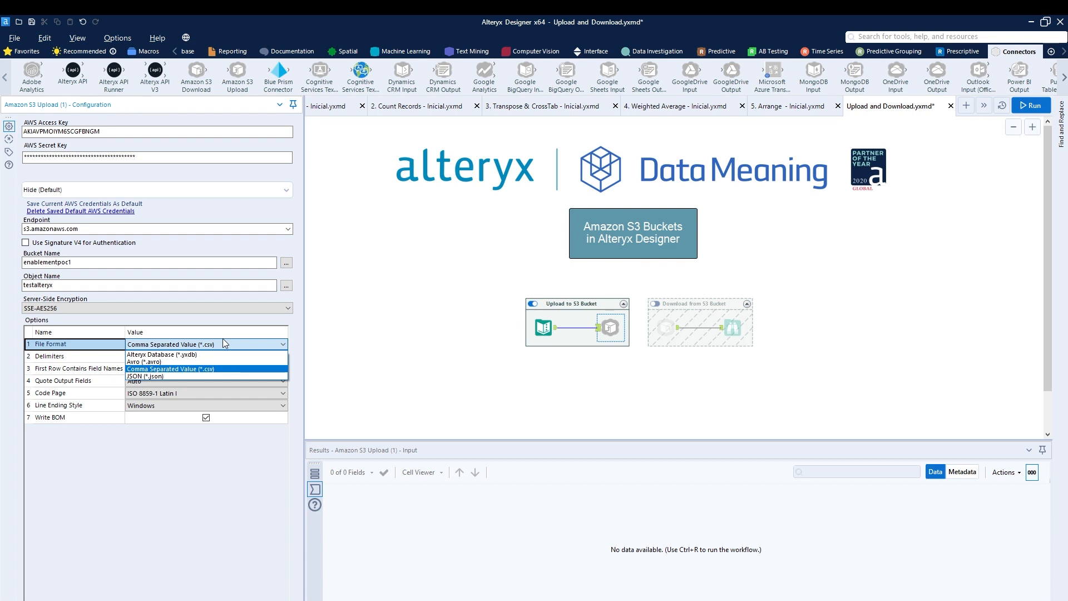
click(202, 482)
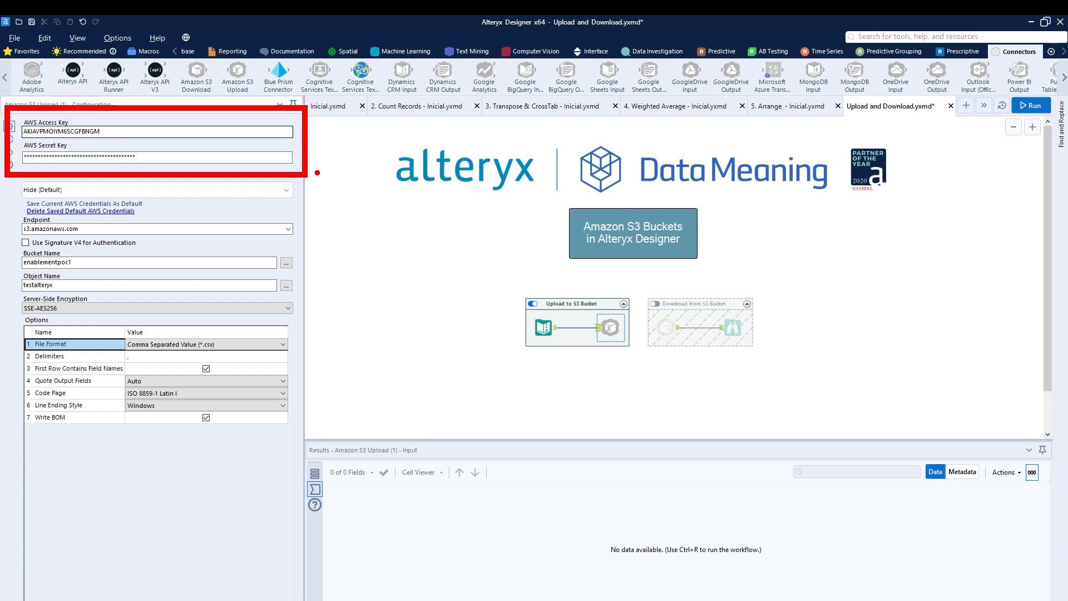
click(288, 229)
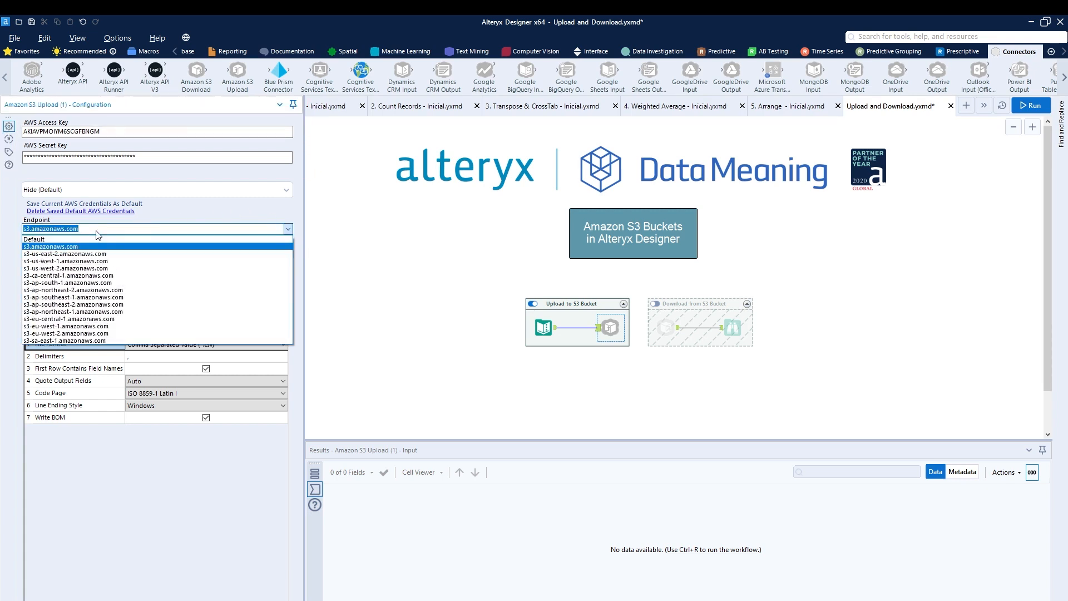
click(50, 241)
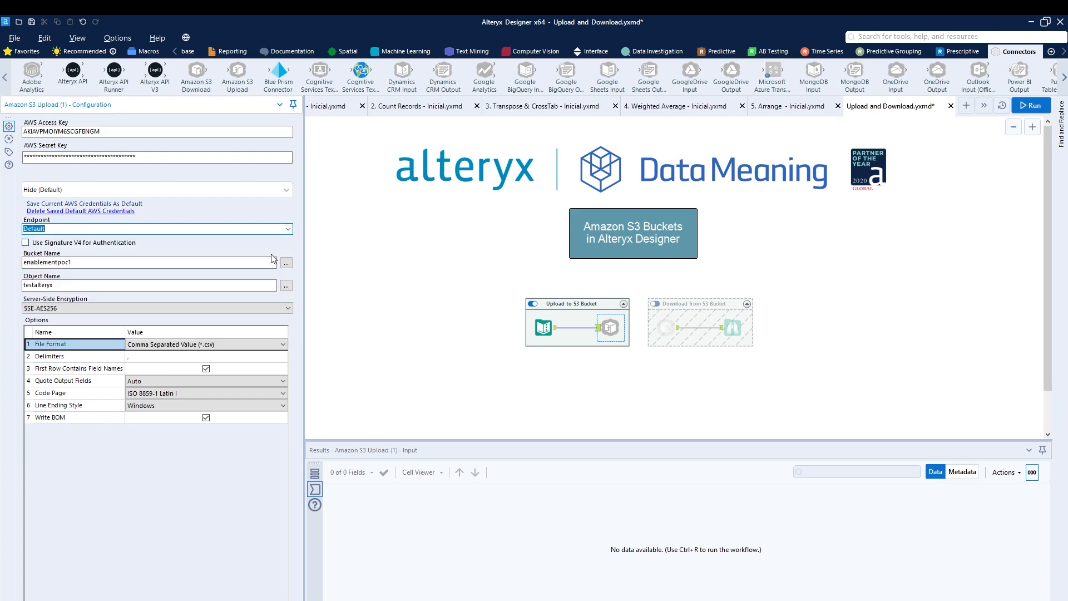
click(288, 229)
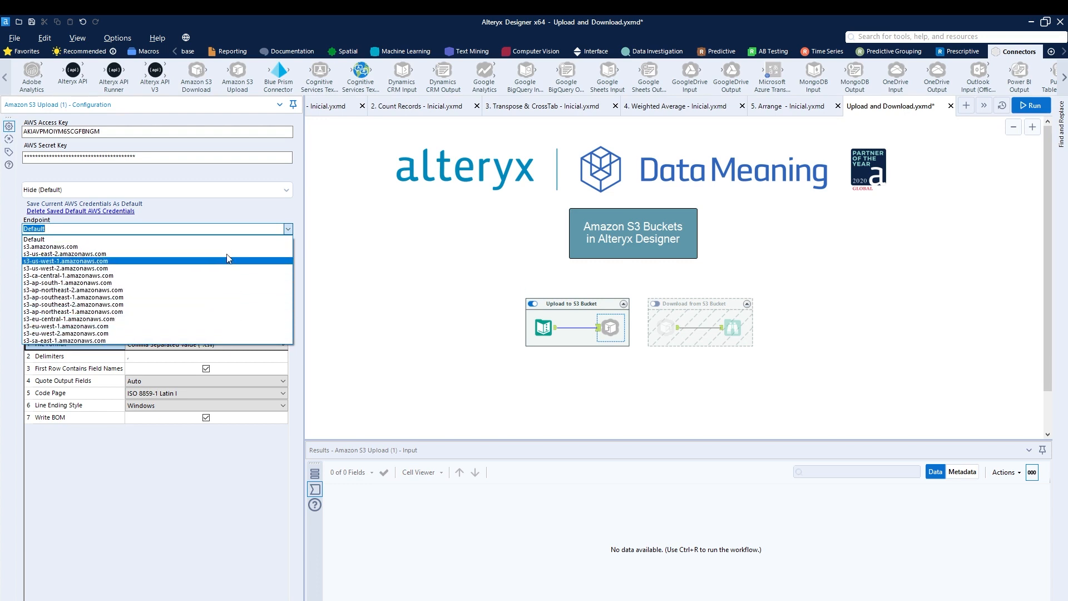
click(217, 240)
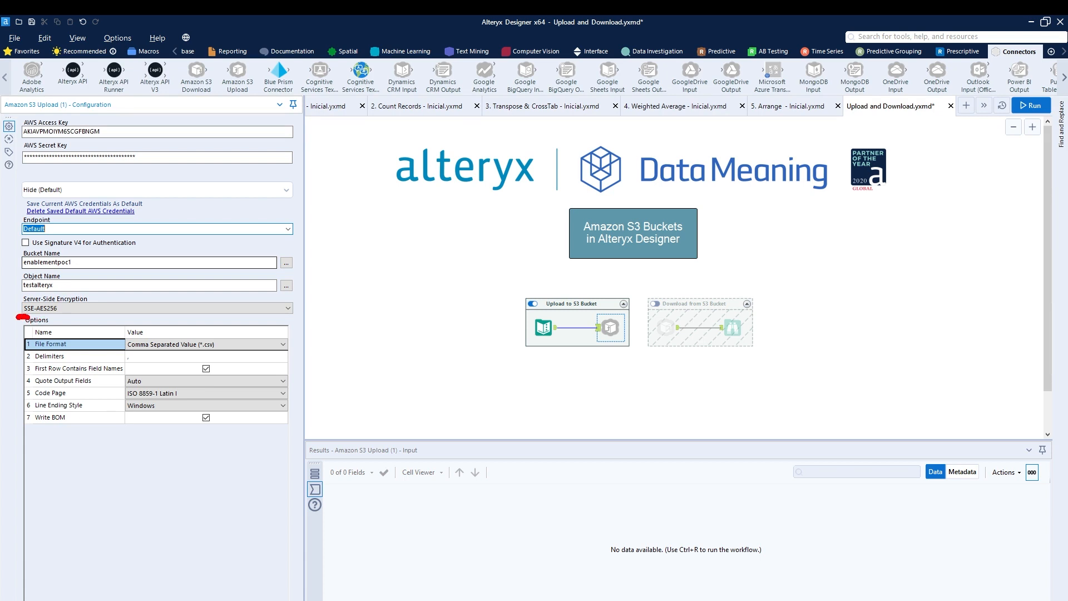
Step: Examine the Amazon S3 Upload tool's signature, encryption, bucket name, object name and file option settings
drag(21, 317, 66, 319)
drag(84, 250, 71, 251)
key(Escape)
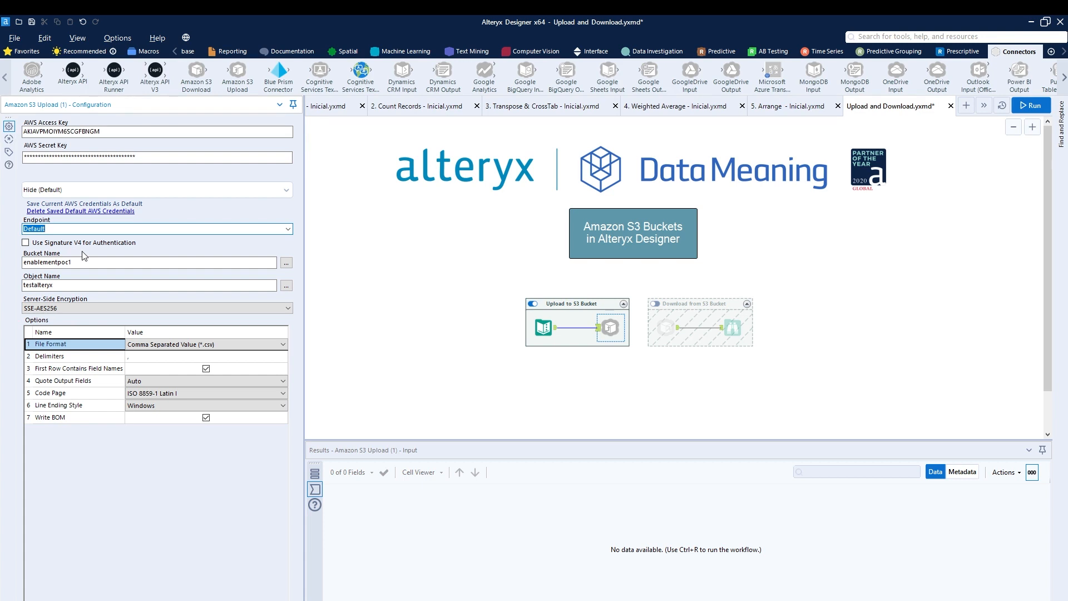
key(ctrl+2)
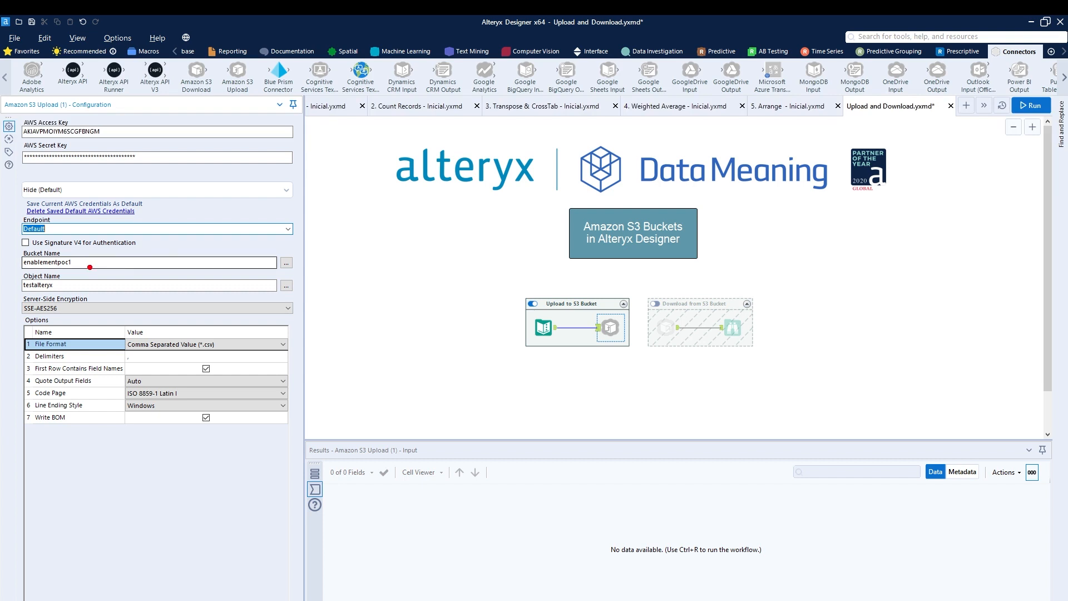
drag(86, 261, 164, 262)
drag(68, 285, 160, 284)
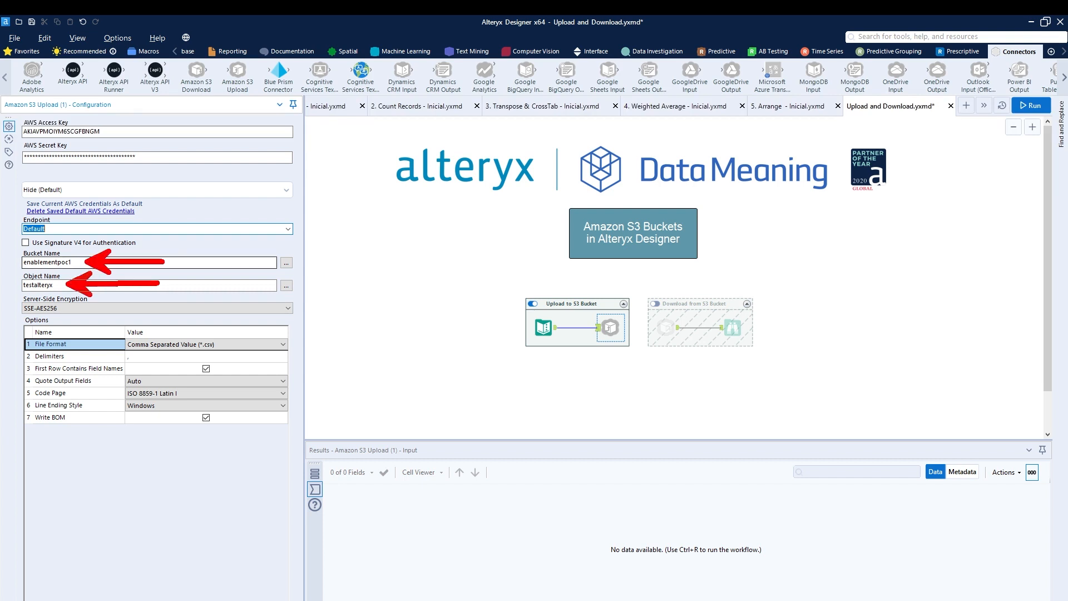
key(e)
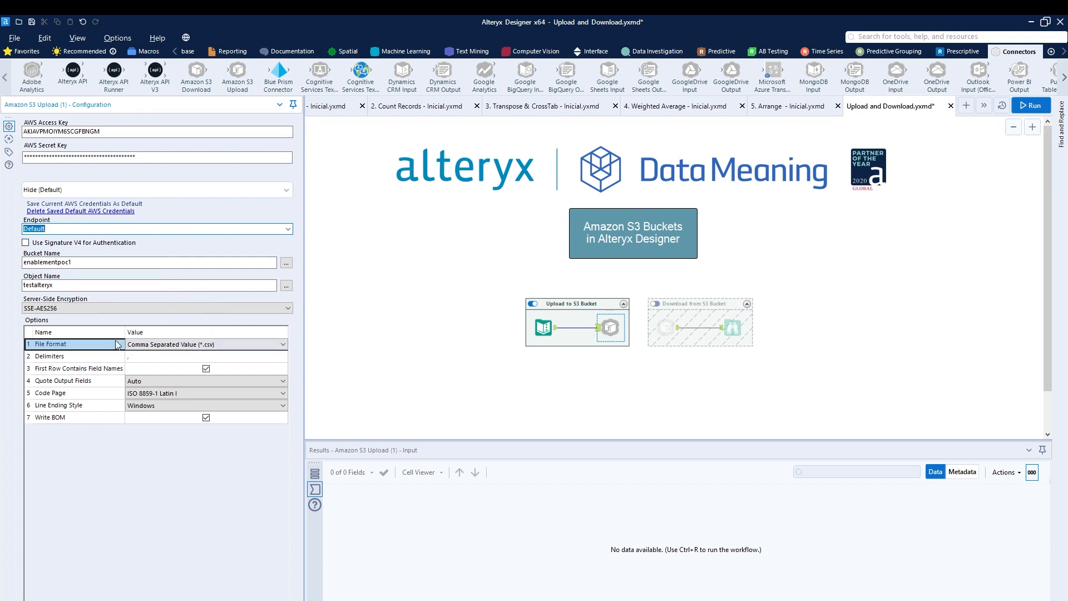
drag(118, 315, 300, 442)
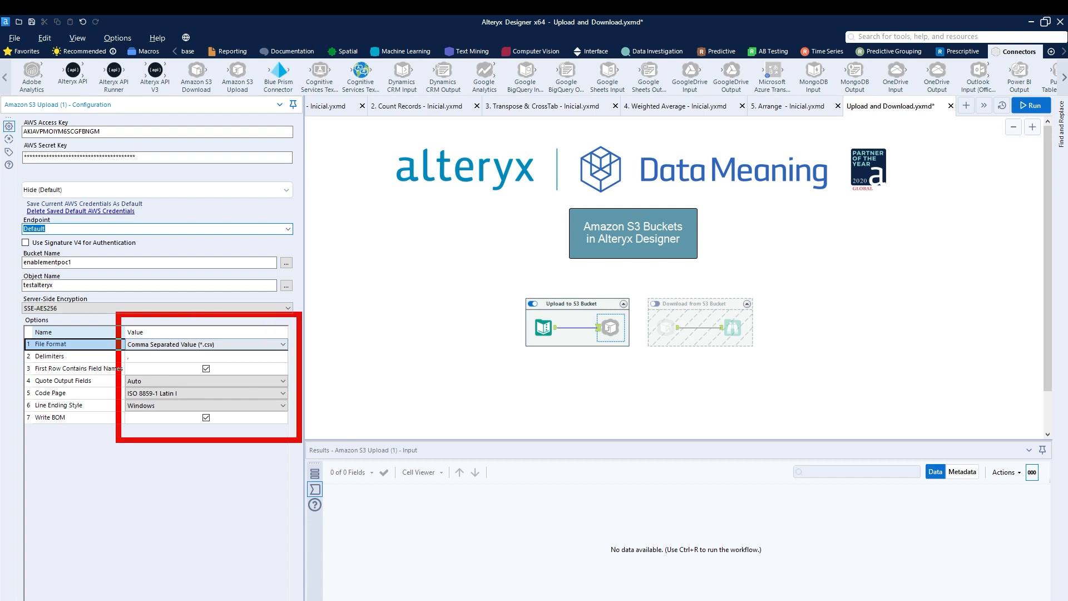
key(Escape)
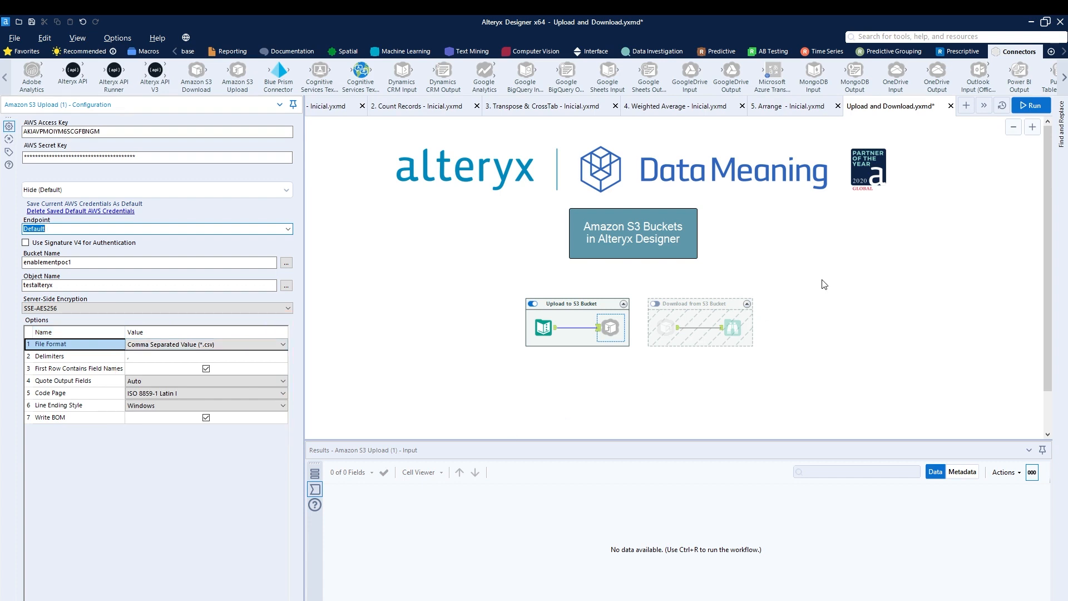
Step: Run the workflow to upload the Text Input records to the S3 bucket and check the result messages
click(1026, 106)
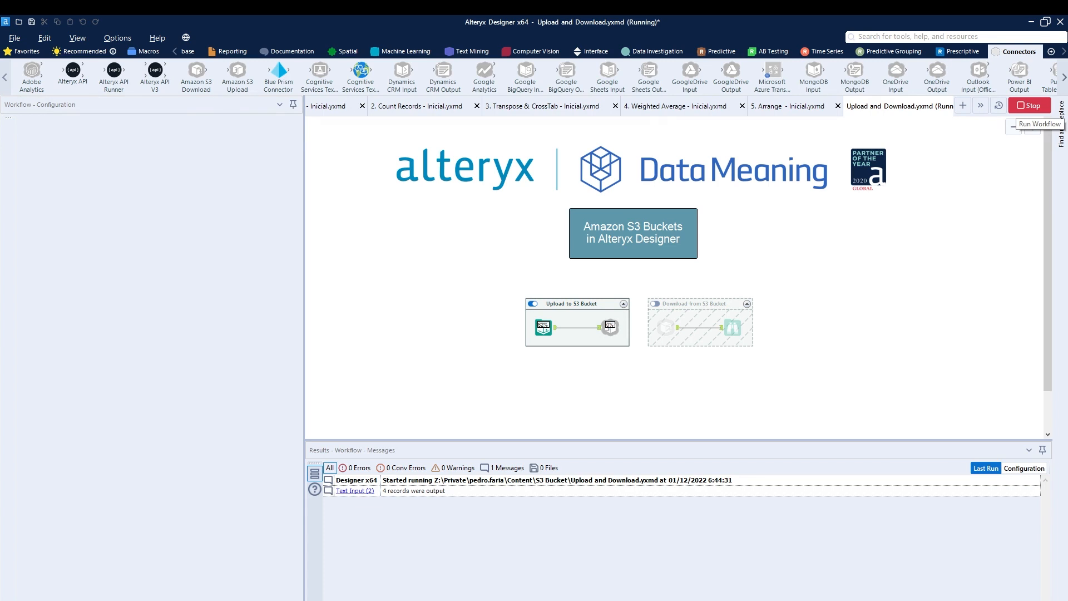
click(644, 367)
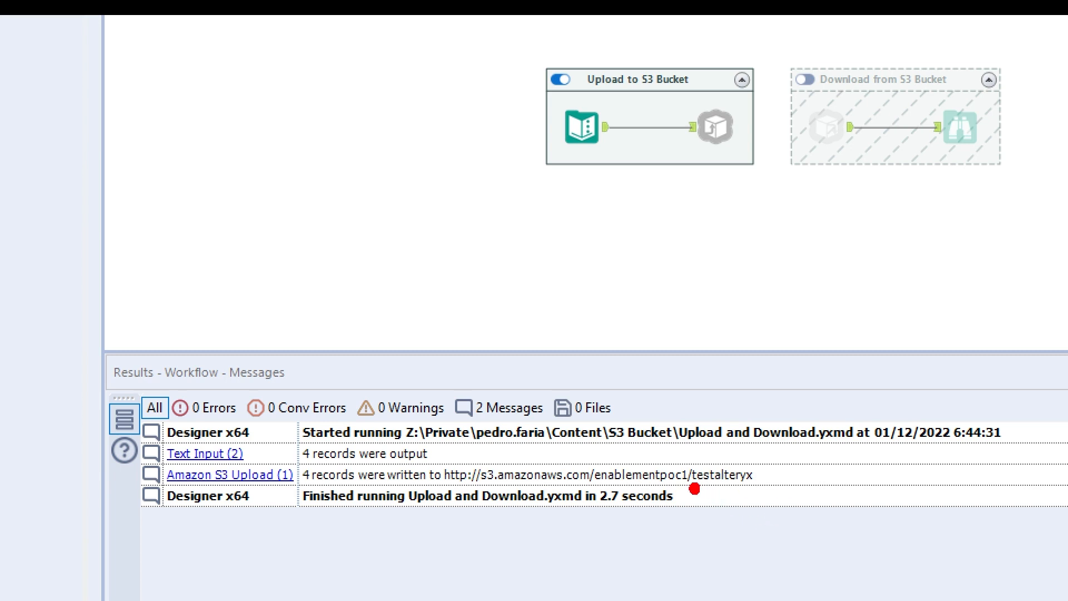
drag(691, 489, 748, 485)
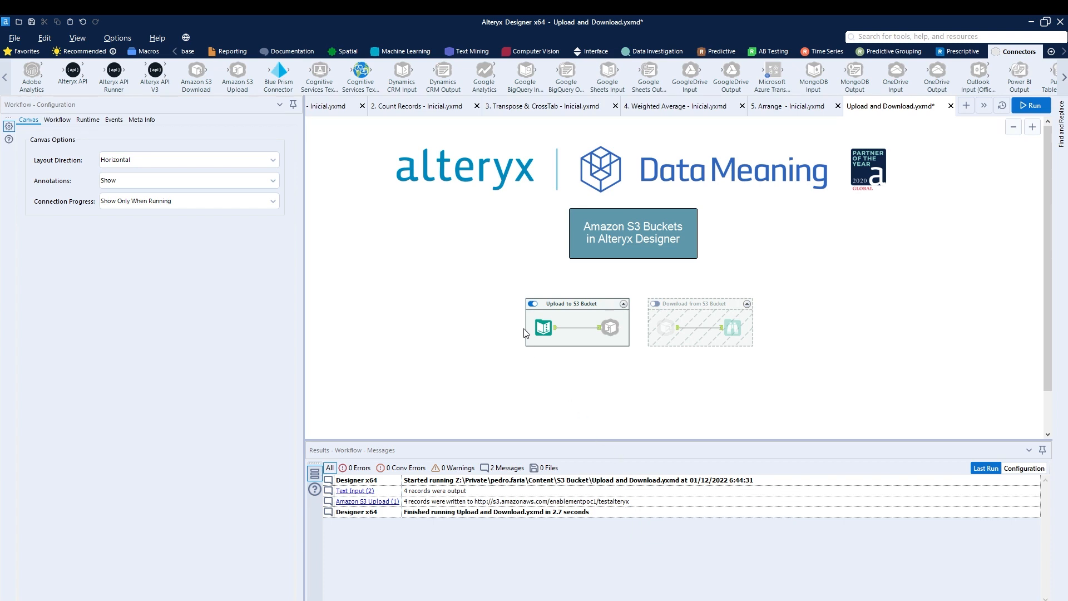
Step: Disable the Upload to S3 Bucket container and enable the Download from S3 Bucket container
click(531, 303)
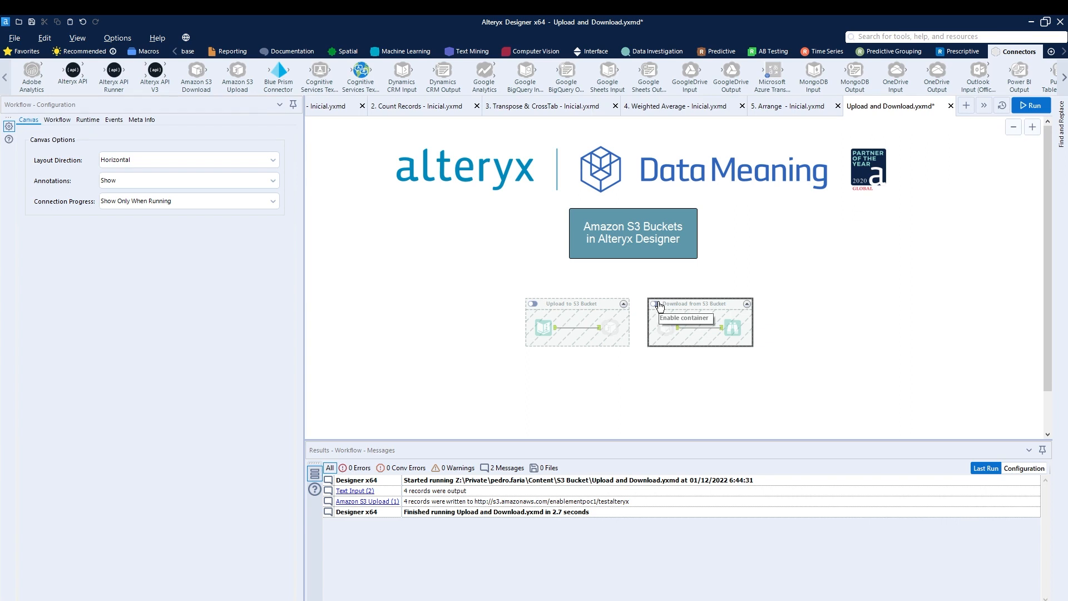
click(659, 306)
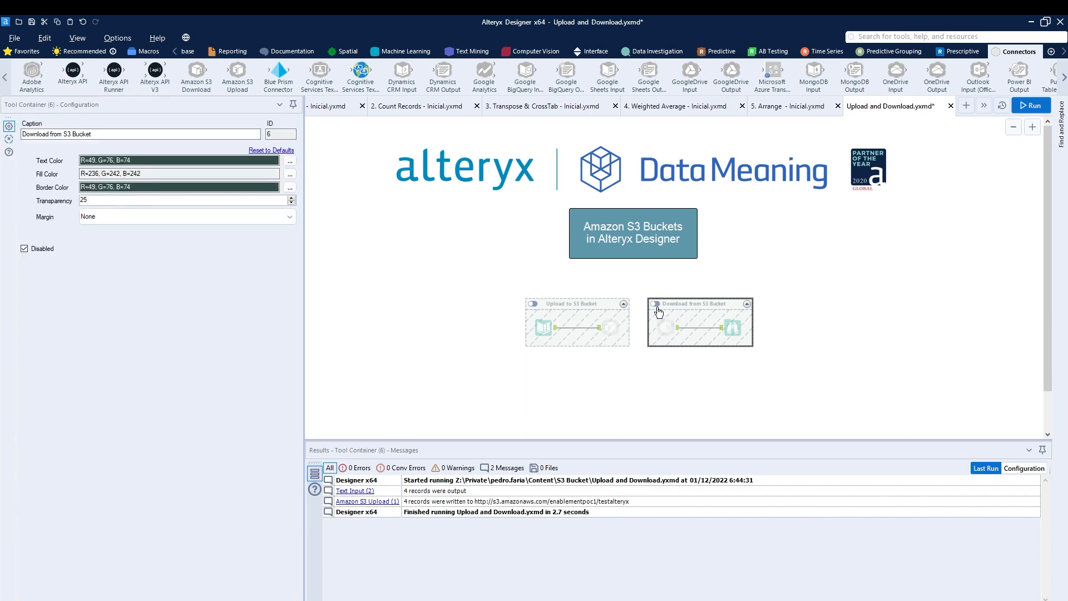
click(657, 305)
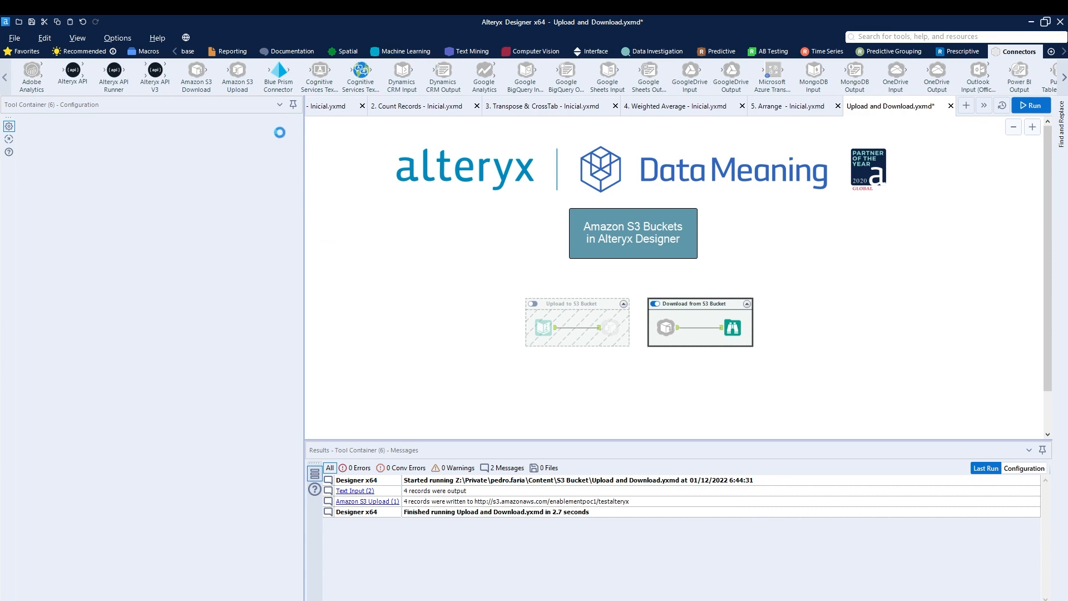
Step: Examine the Amazon S3 Download tool's AWS key, endpoint, bucket name and object name settings
mouse_move(233, 97)
mouse_down()
mouse_move(223, 100)
mouse_move(266, 75)
mouse_move(252, 50)
mouse_move(218, 54)
mouse_move(218, 104)
mouse_move(229, 104)
mouse_move(183, 100)
mouse_move(221, 101)
mouse_up()
key(e)
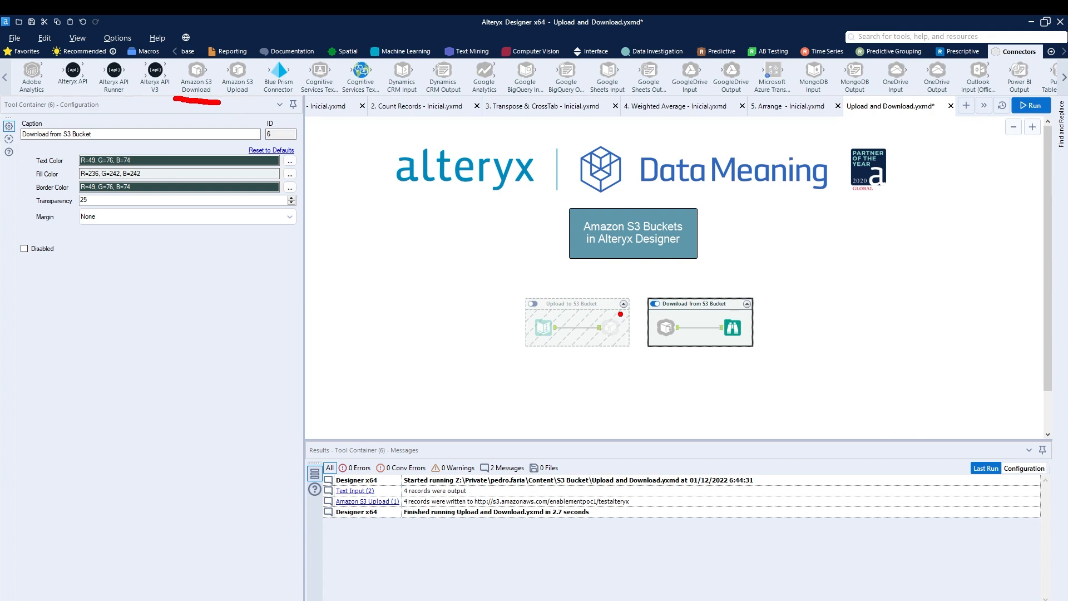
key(Escape)
click(673, 333)
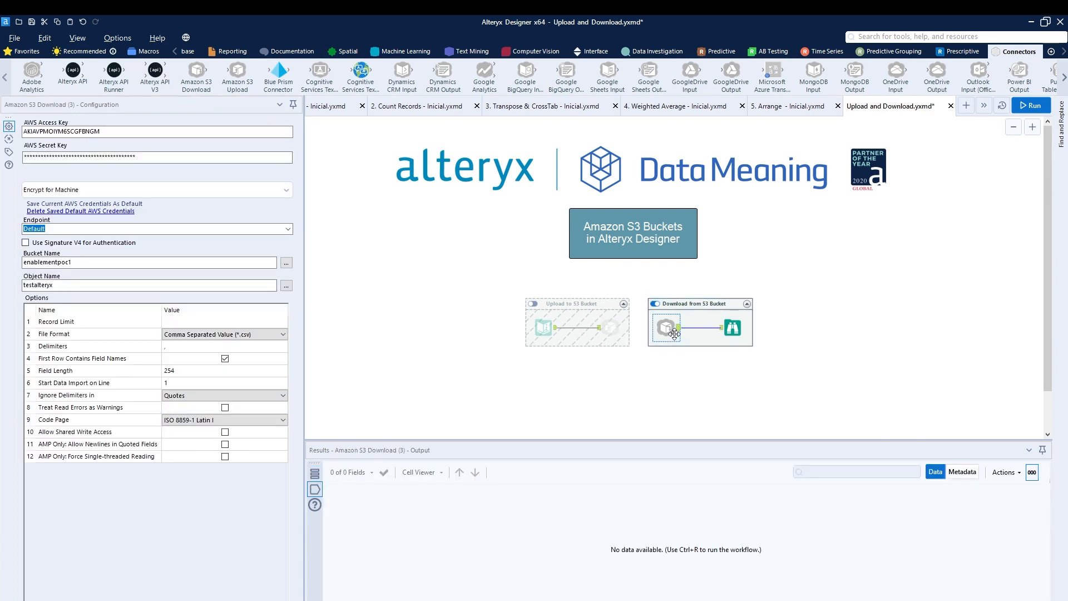
drag(120, 131, 159, 120)
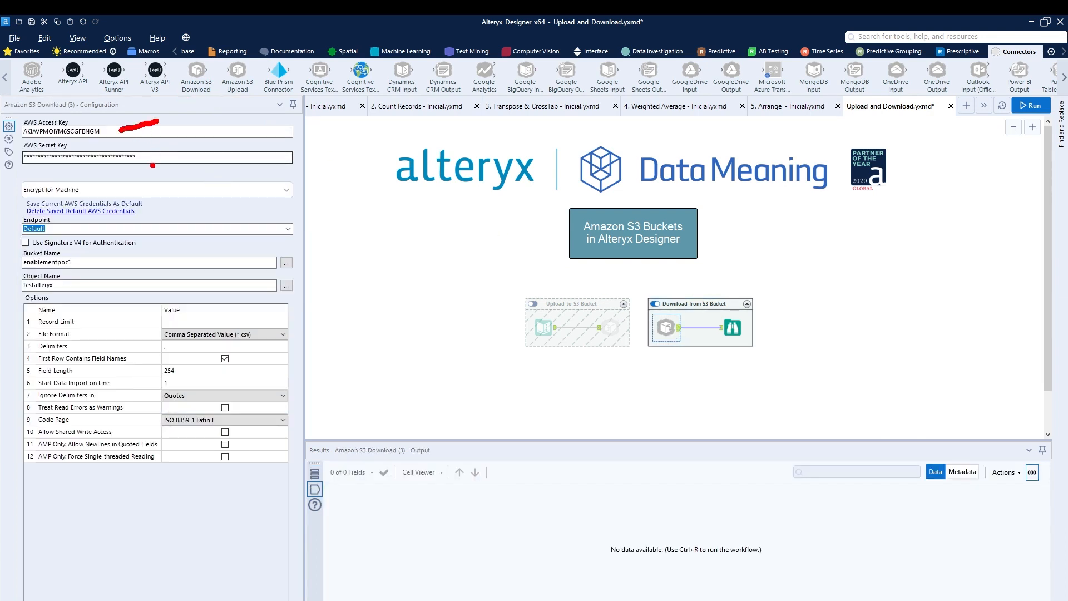
drag(153, 165, 198, 159)
drag(18, 237, 45, 234)
drag(86, 259, 143, 256)
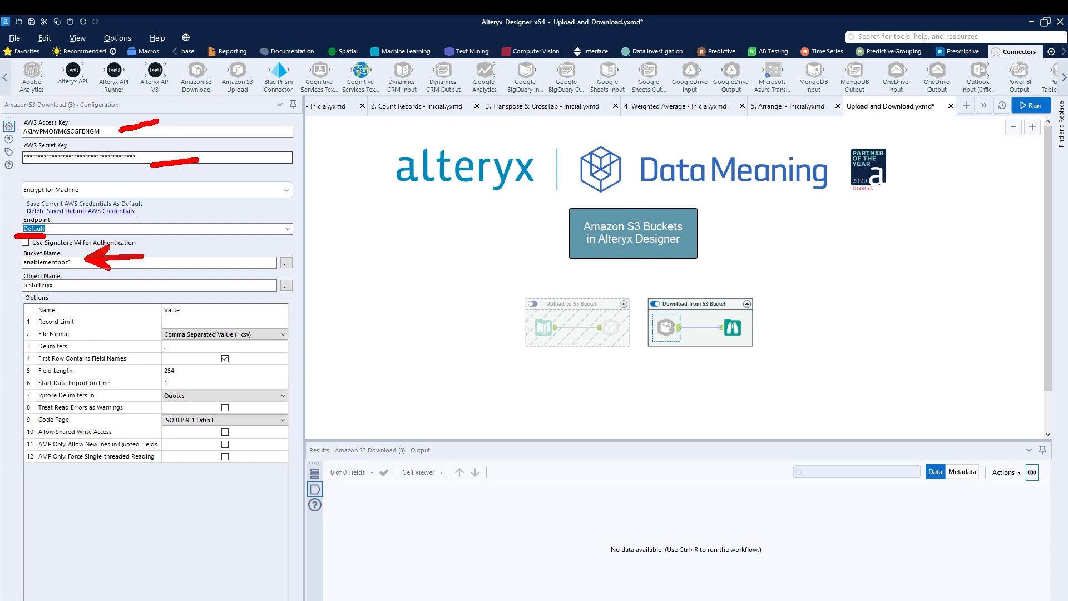
drag(73, 285, 115, 285)
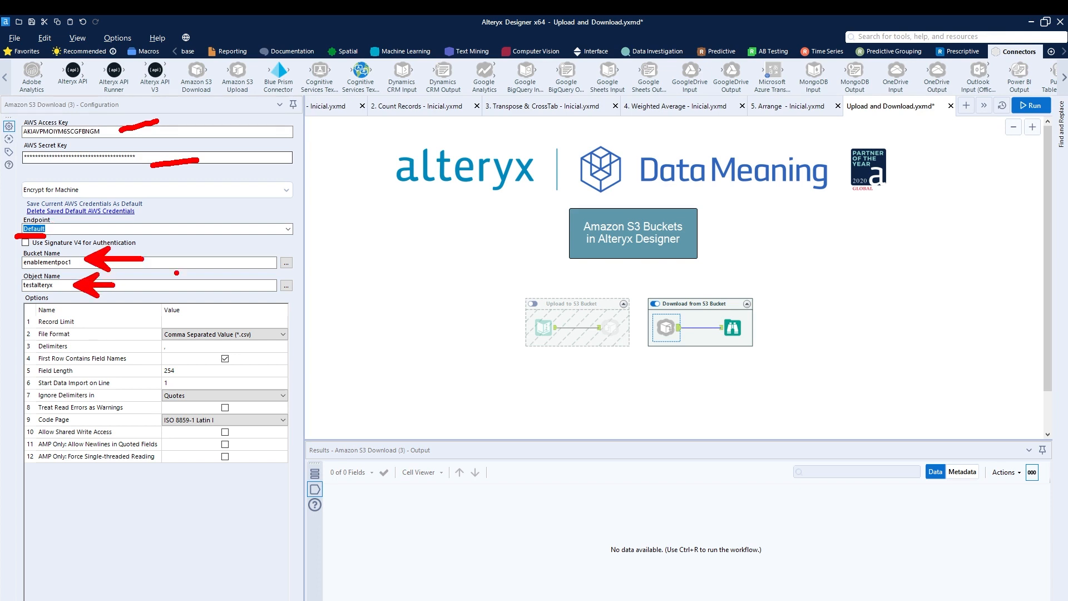
key(e)
drag(299, 261, 370, 252)
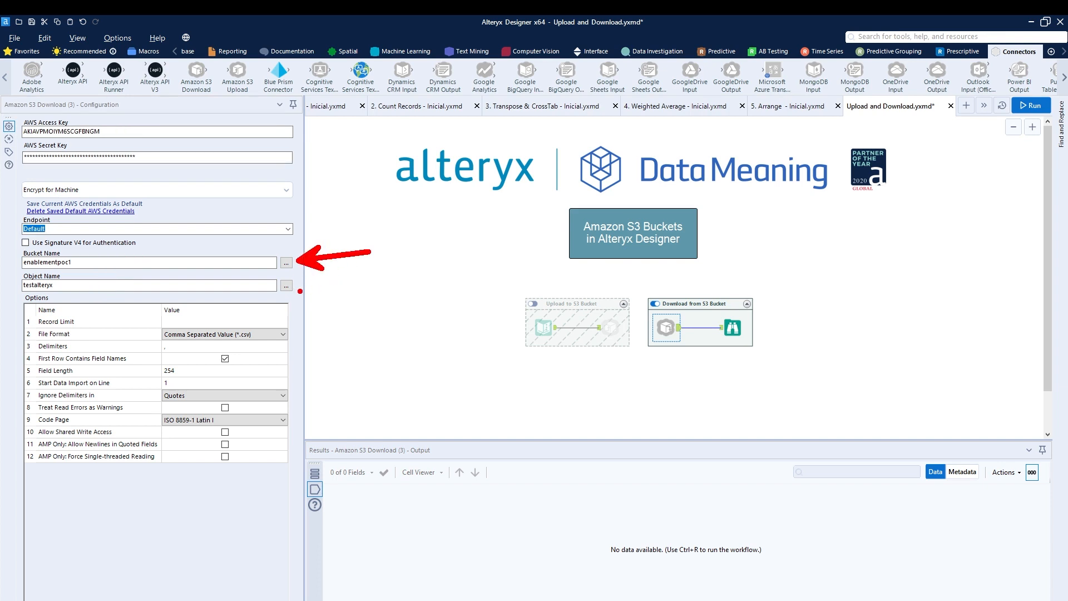
drag(300, 291, 343, 289)
key(Escape)
Step: Check which buckets can be chosen for the Amazon S3 Download tool
click(289, 266)
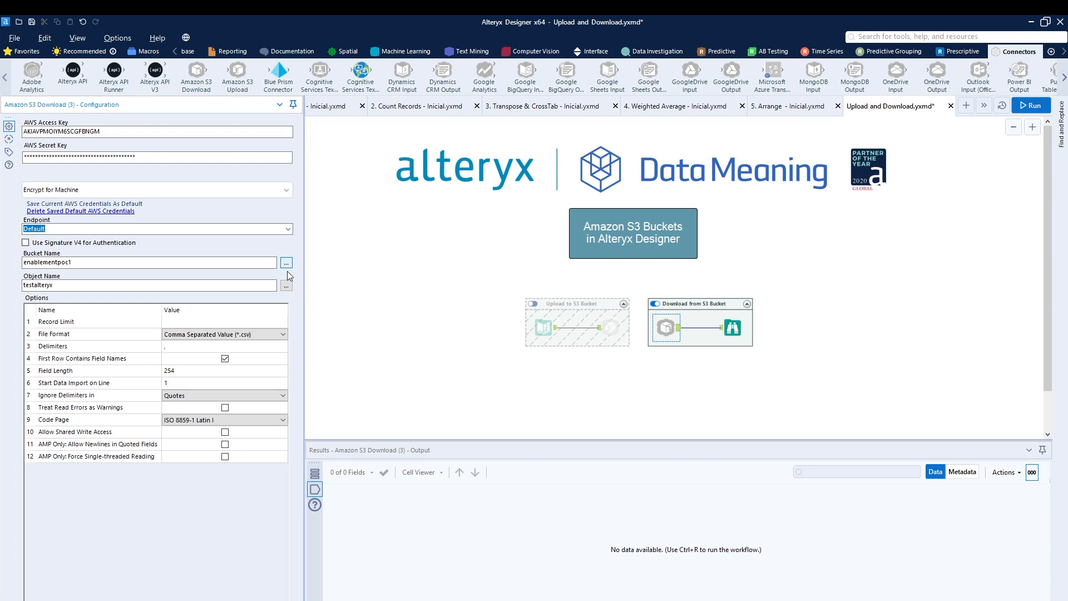
click(286, 264)
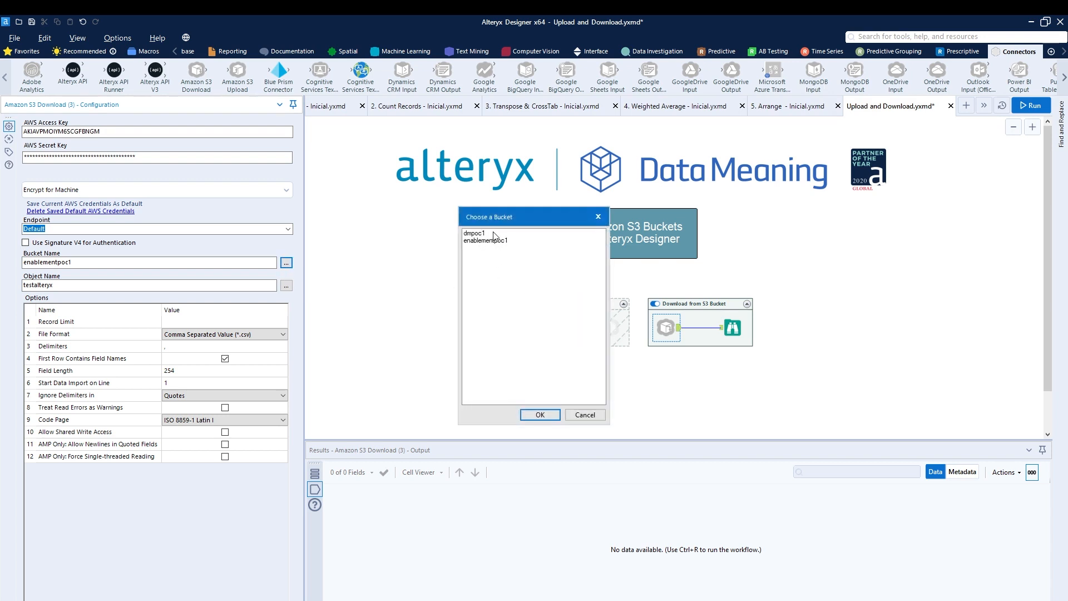
click(598, 216)
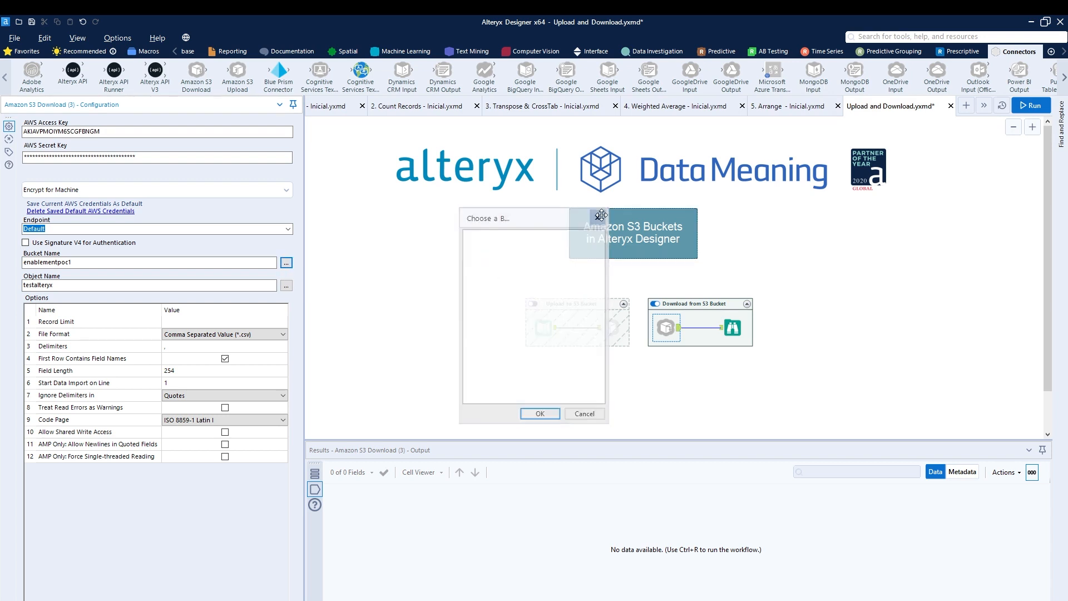
Step: Choose testalteryx as the Amazon S3 Download tool's object and Comma Separated Value (*.csv) as its file format
click(286, 286)
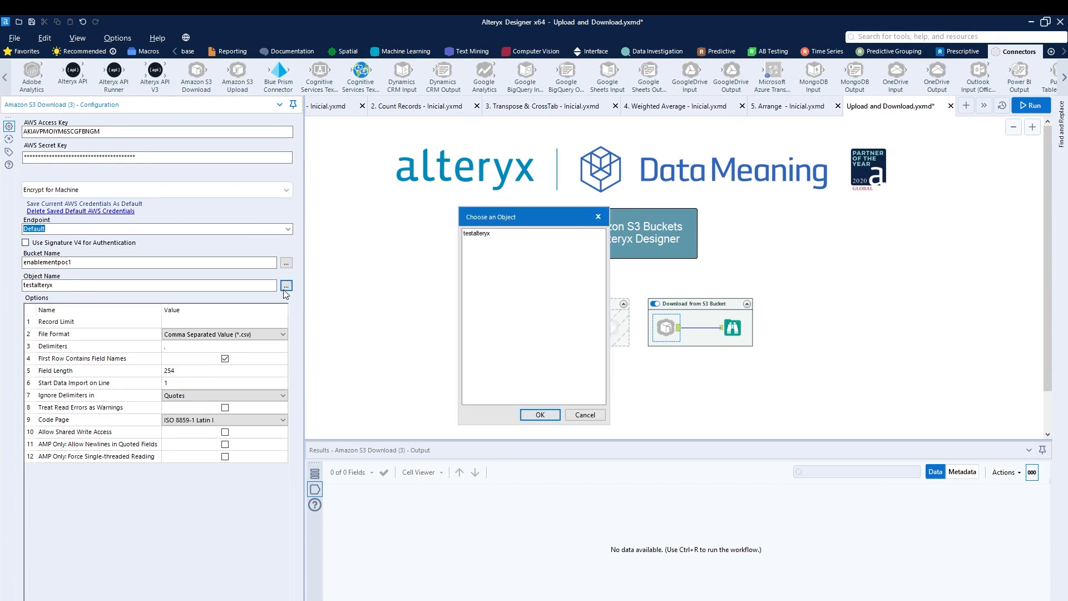
click(490, 233)
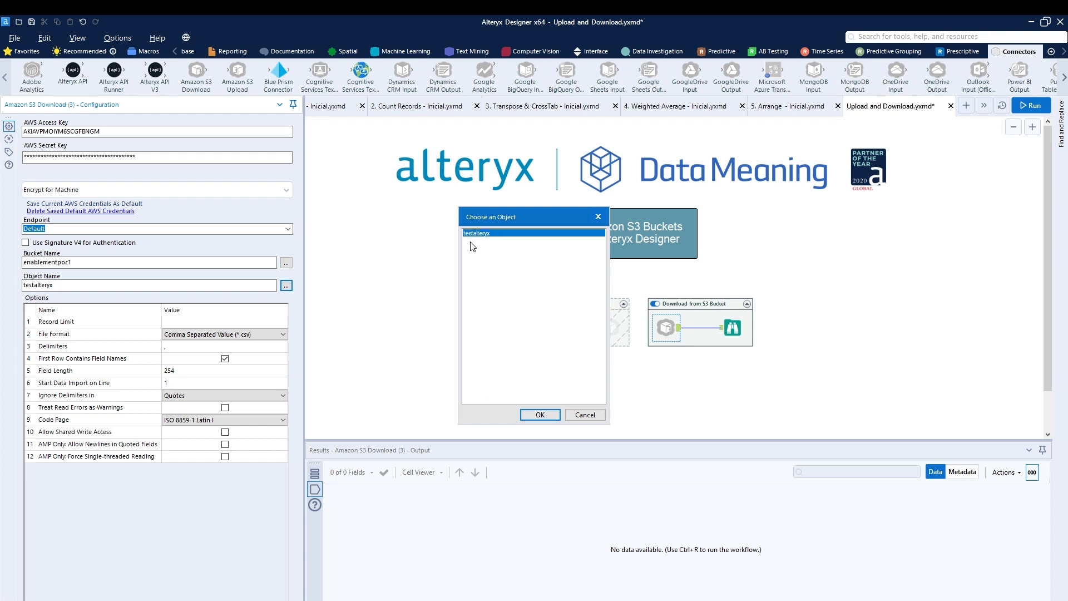
click(539, 414)
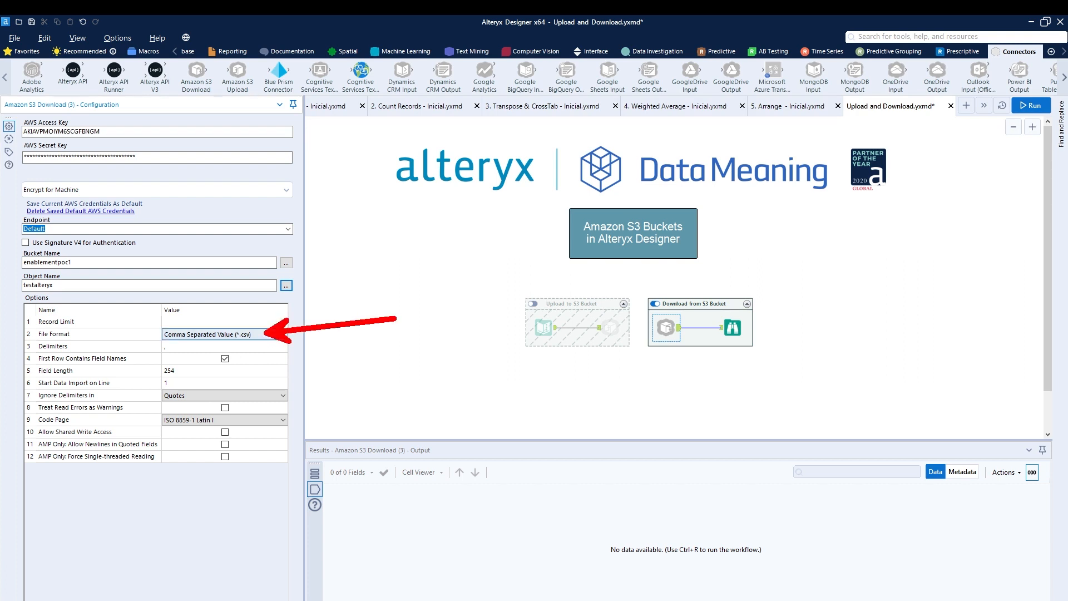
click(272, 334)
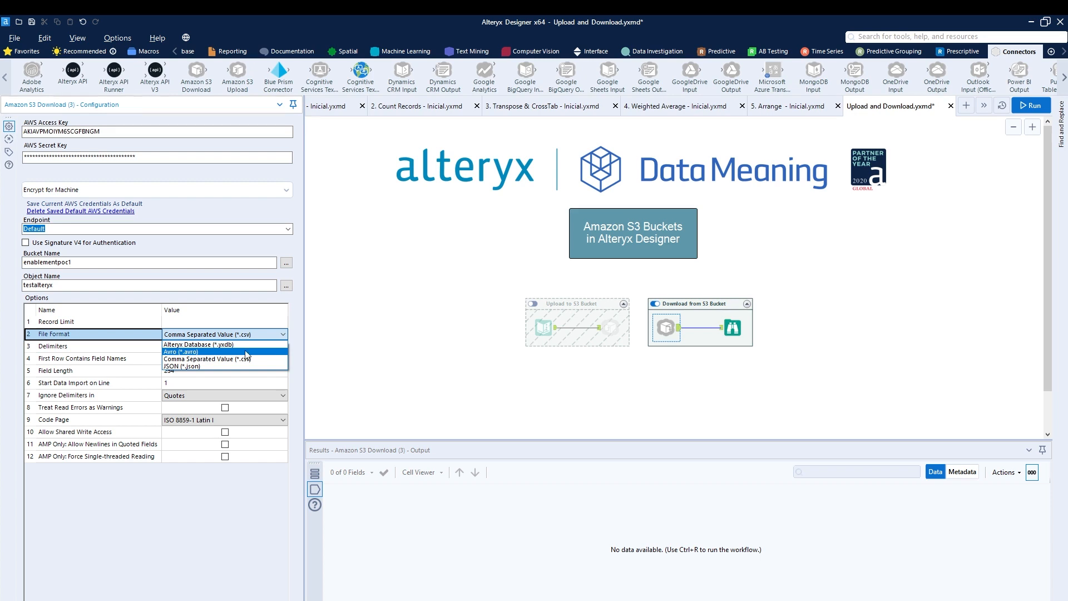
click(247, 360)
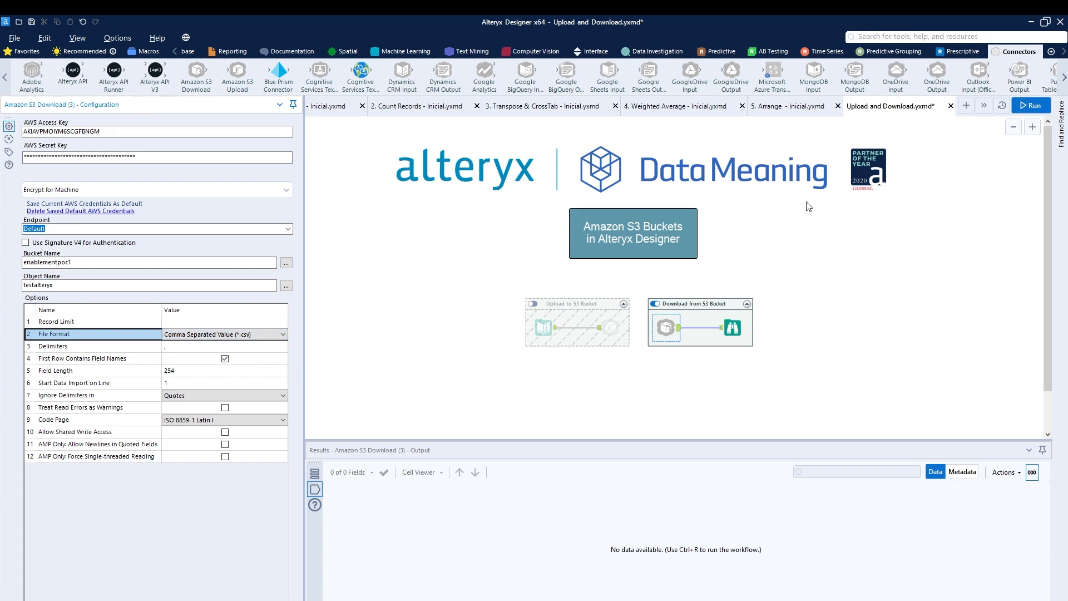
Step: Run the workflow to download the testalteryx object from the S3 bucket and check the output records
click(1031, 105)
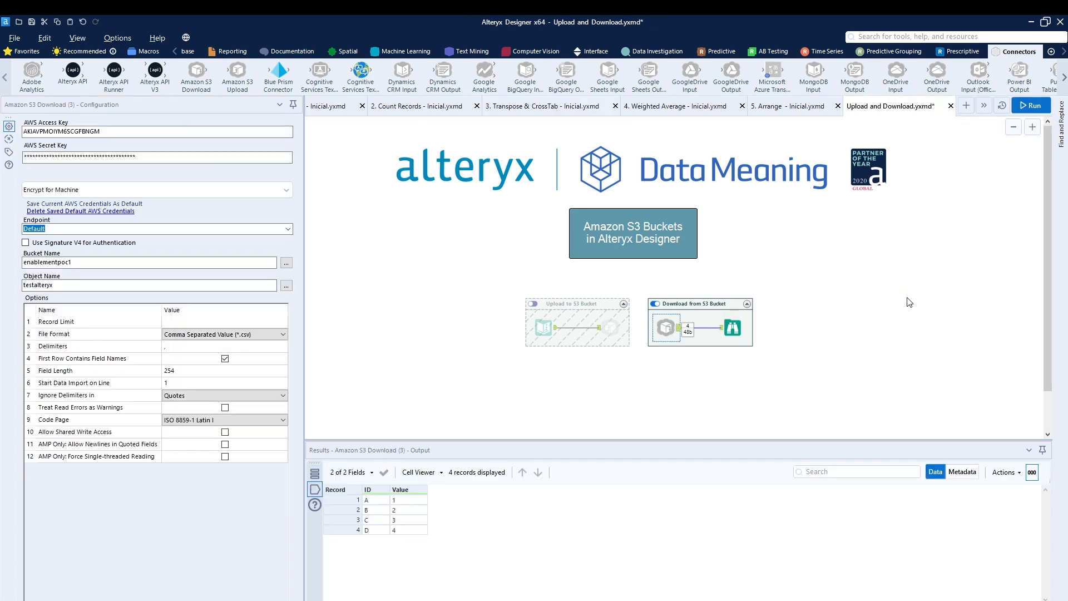
click(541, 306)
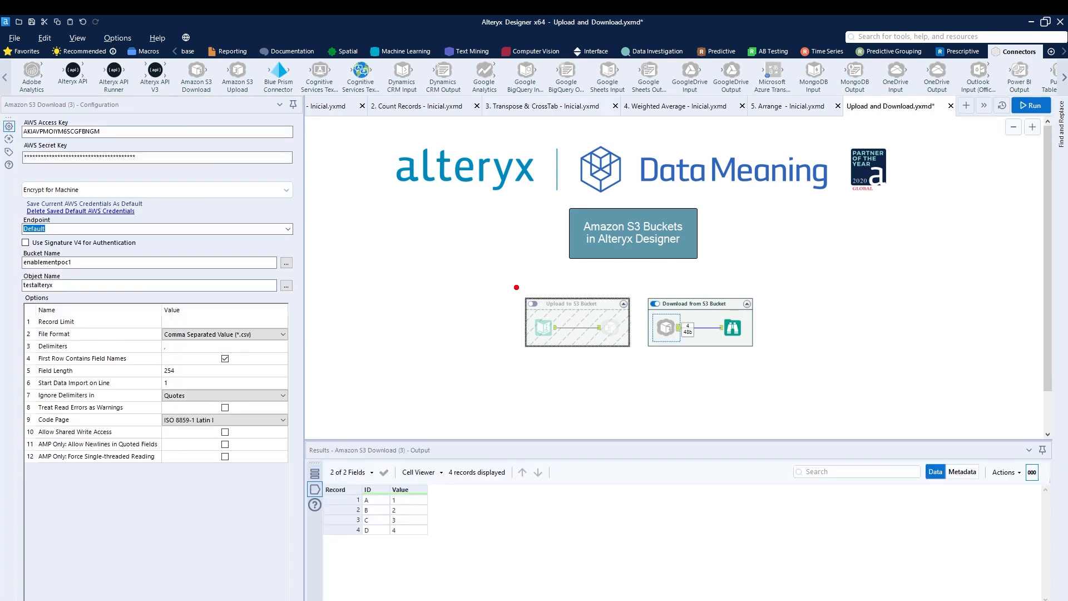
drag(523, 291, 505, 207)
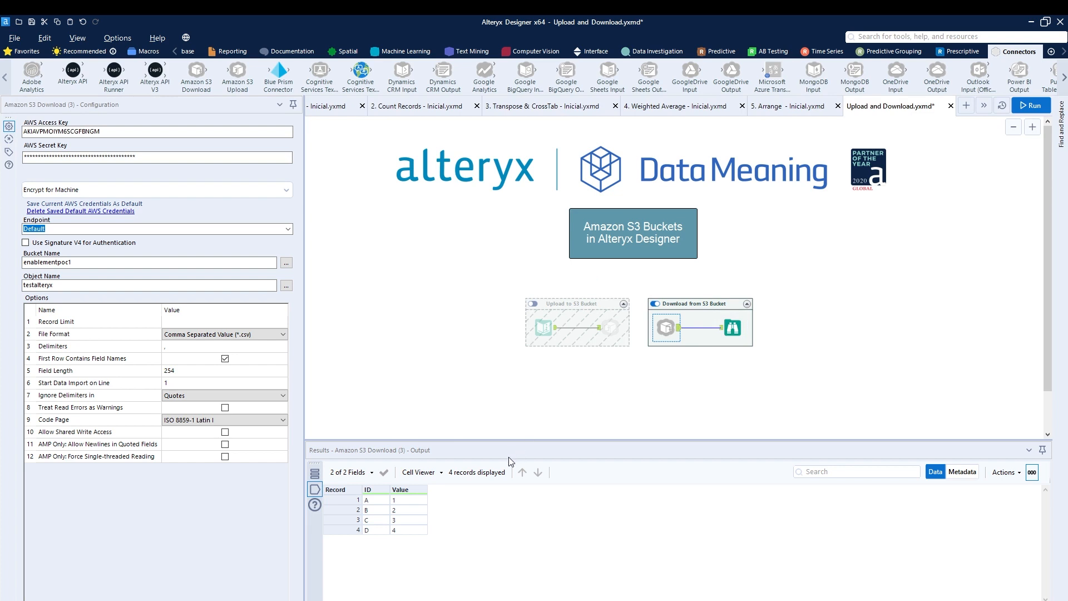
click(375, 511)
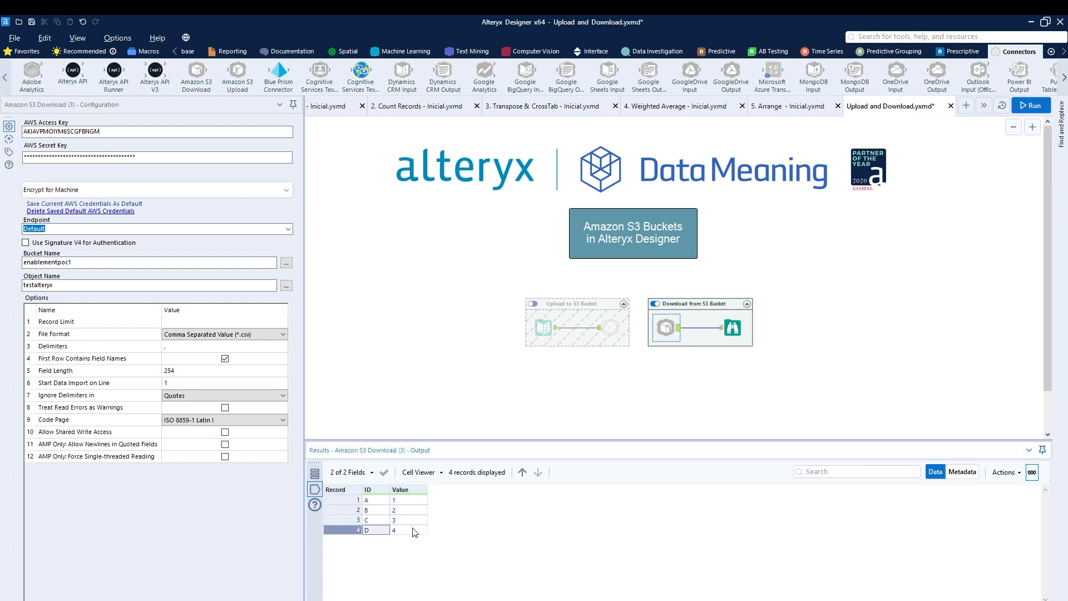
Step: Enable the Upload to S3 Bucket container and disable the Download from S3 Bucket container
click(533, 303)
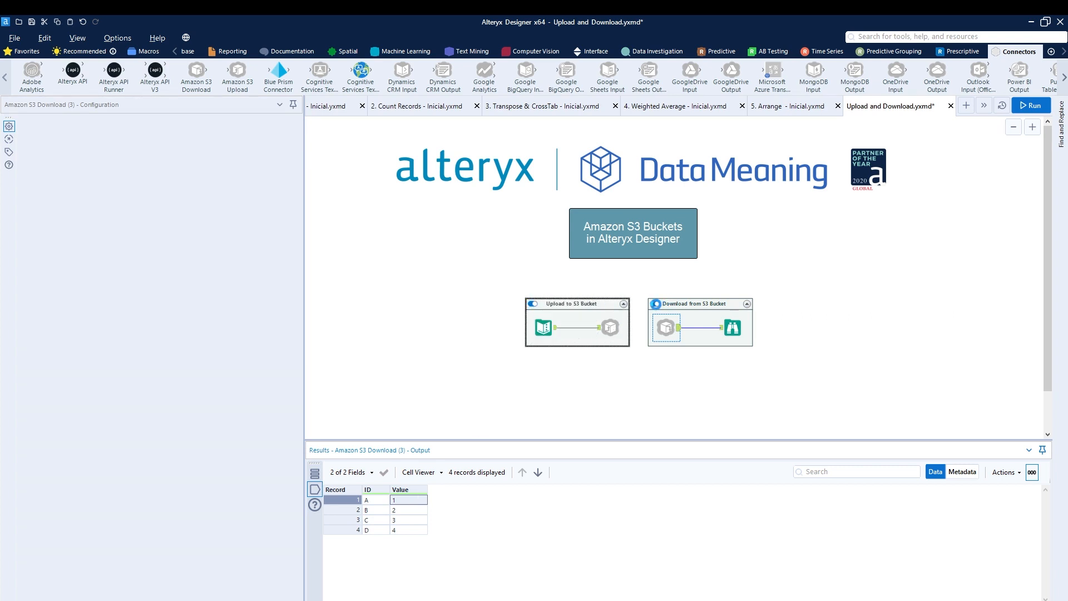
click(656, 304)
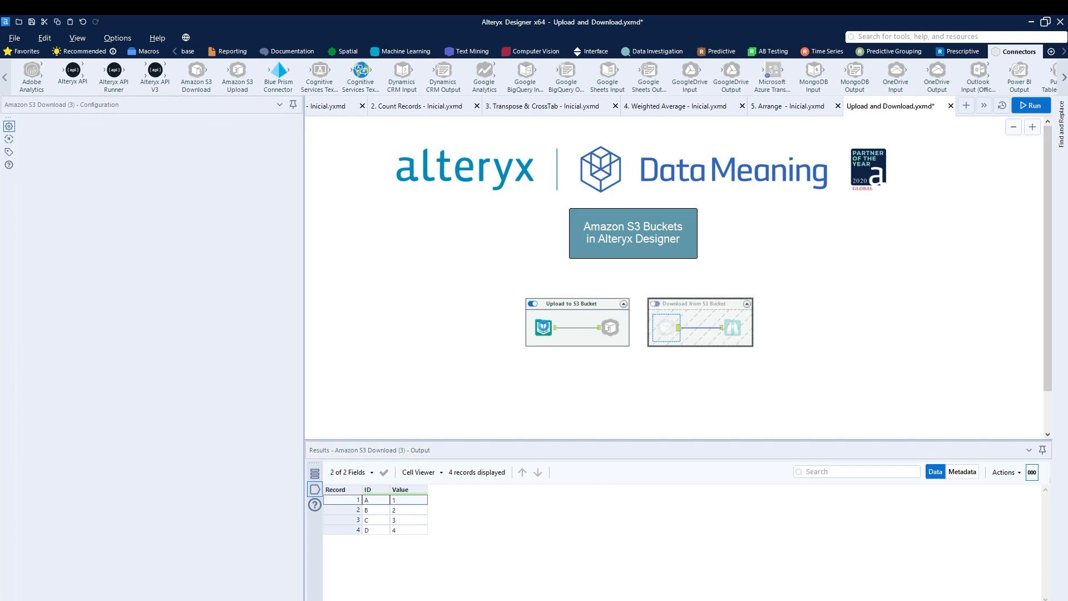
Step: Add a record with ID E and Value 5 to the Text Input tool and run the workflow to upload the data
click(544, 328)
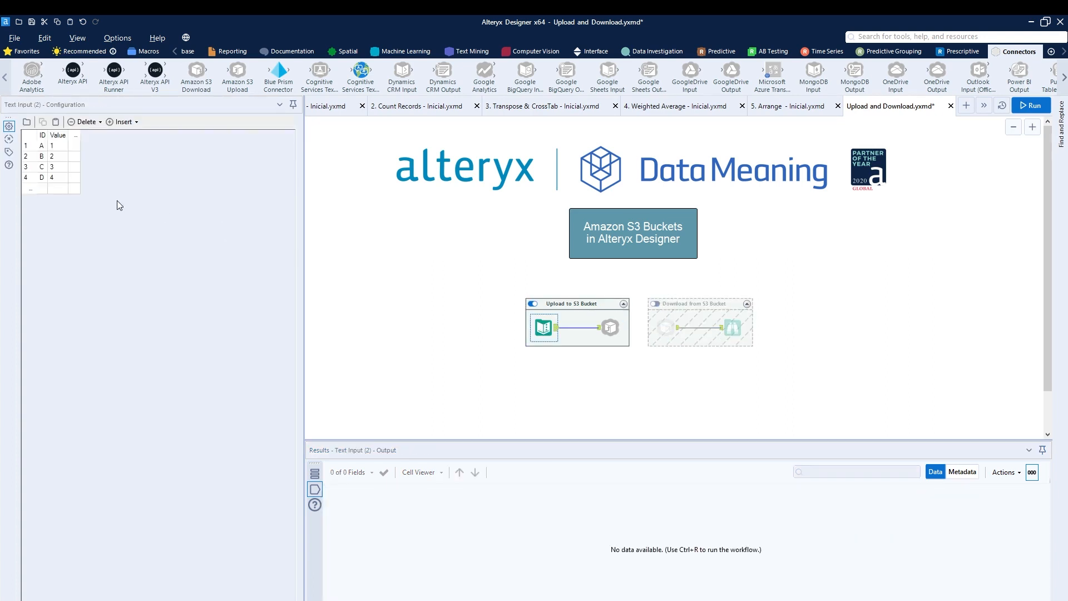
click(42, 190)
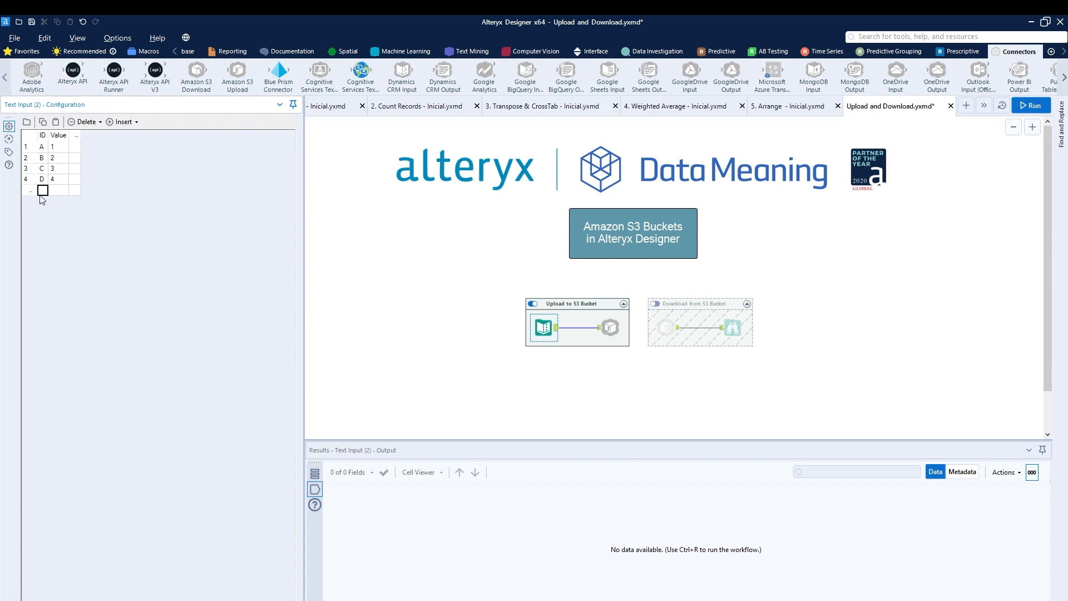
text(E)
click(57, 191)
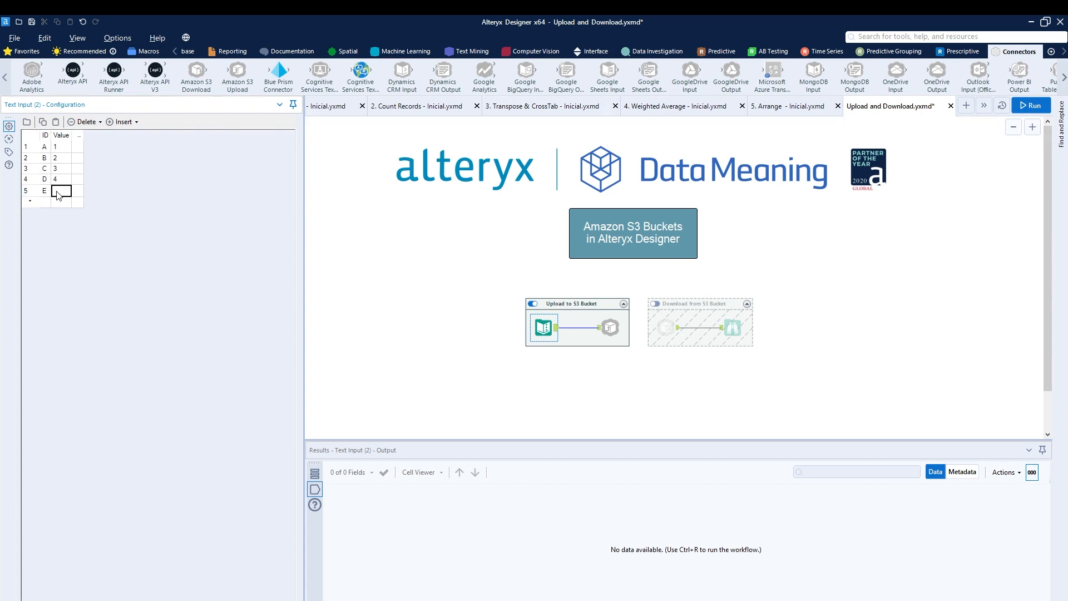
text(5)
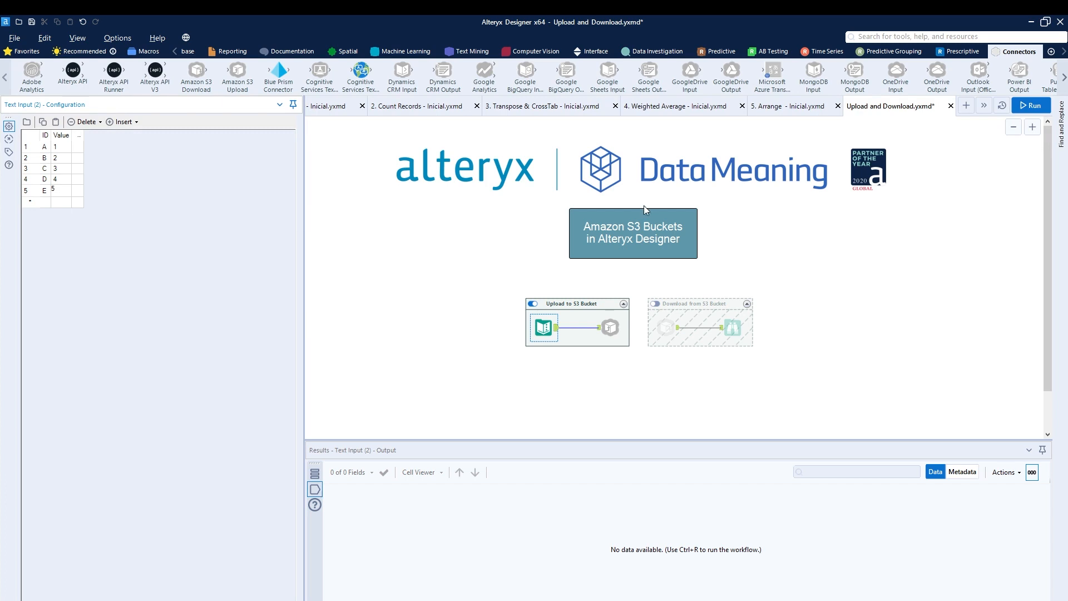
click(1028, 106)
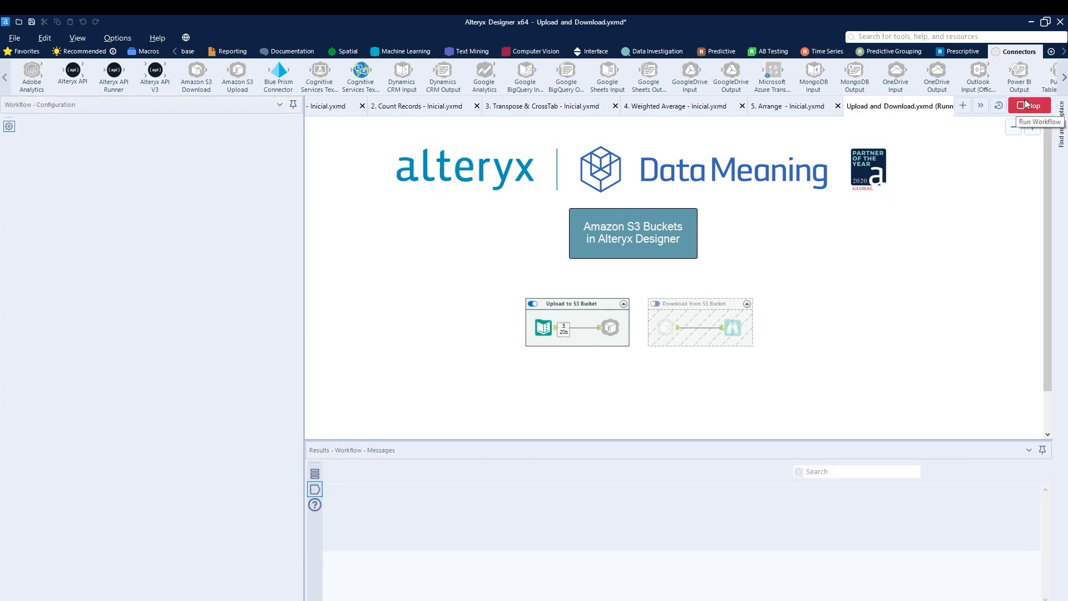
Step: Disable the Upload to S3 Bucket container, enable the Download from S3 Bucket container and select its Amazon S3 Download tool
click(533, 304)
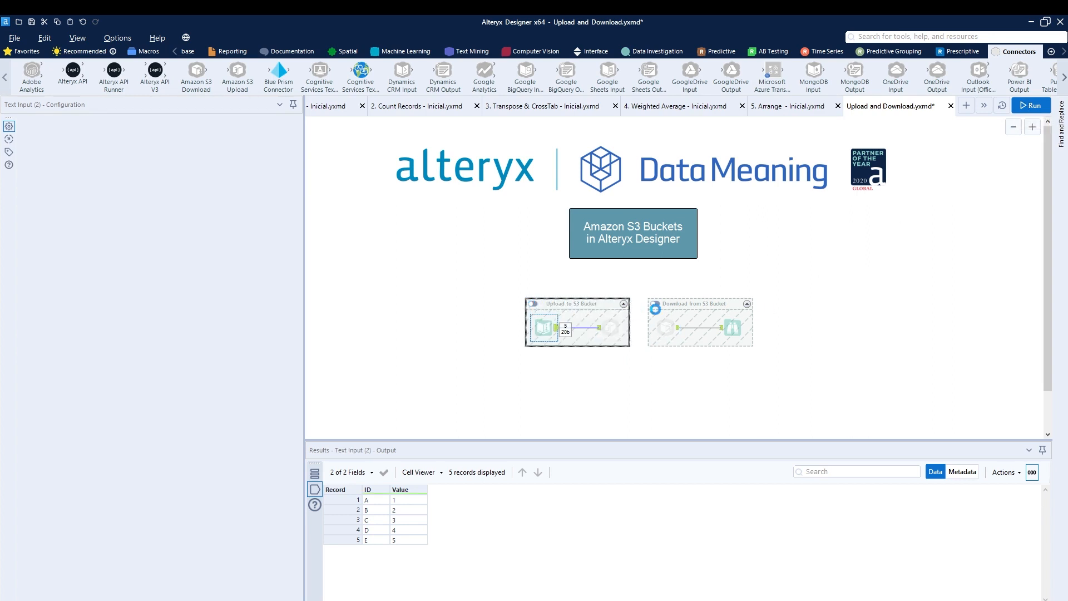
click(656, 304)
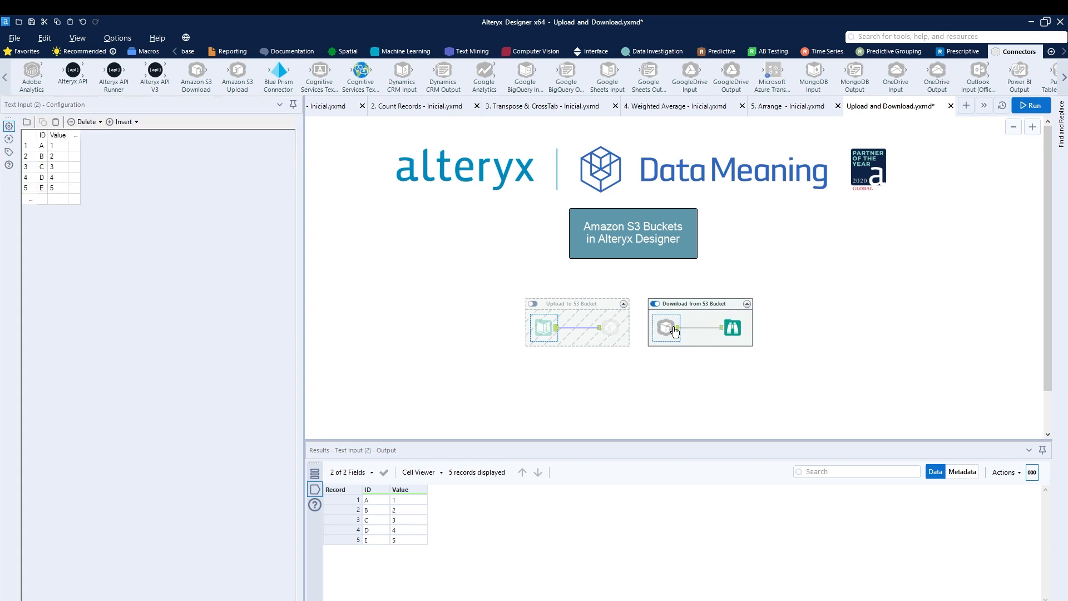
click(667, 328)
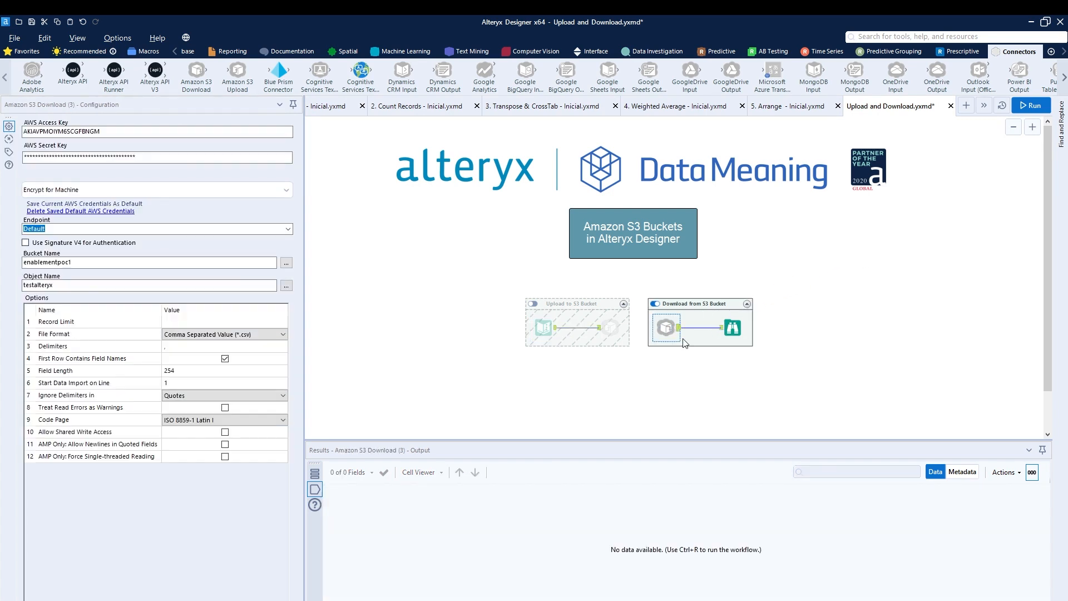
Step: Run the workflow to download the updated object from the S3 bucket and check the records in the output
click(1028, 109)
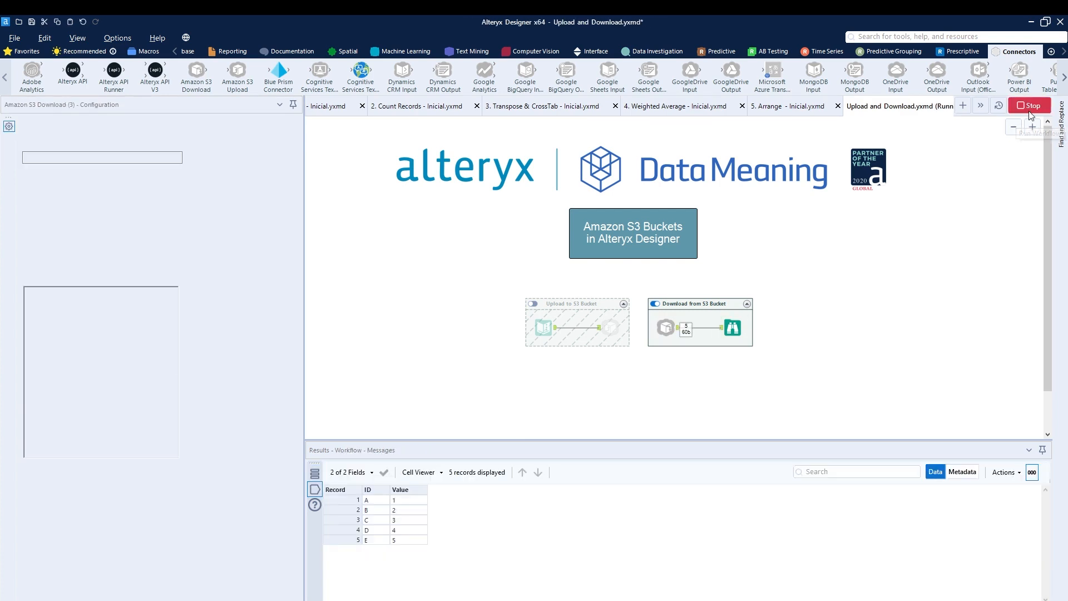
mouse_move(367, 554)
mouse_down()
mouse_move(464, 498)
mouse_move(336, 460)
mouse_move(339, 559)
mouse_move(370, 563)
mouse_up()
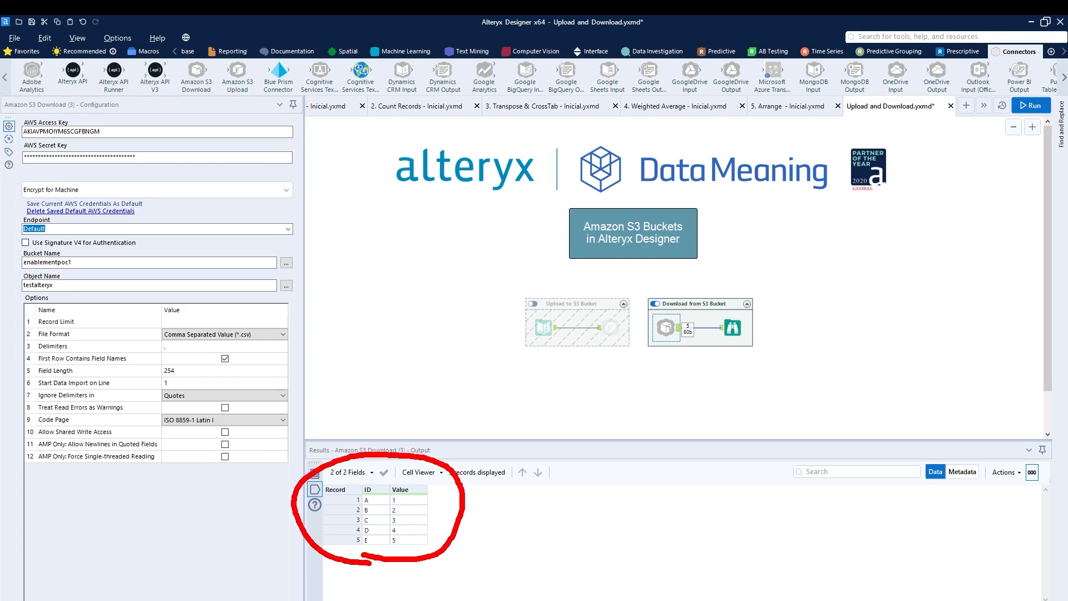
key(Escape)
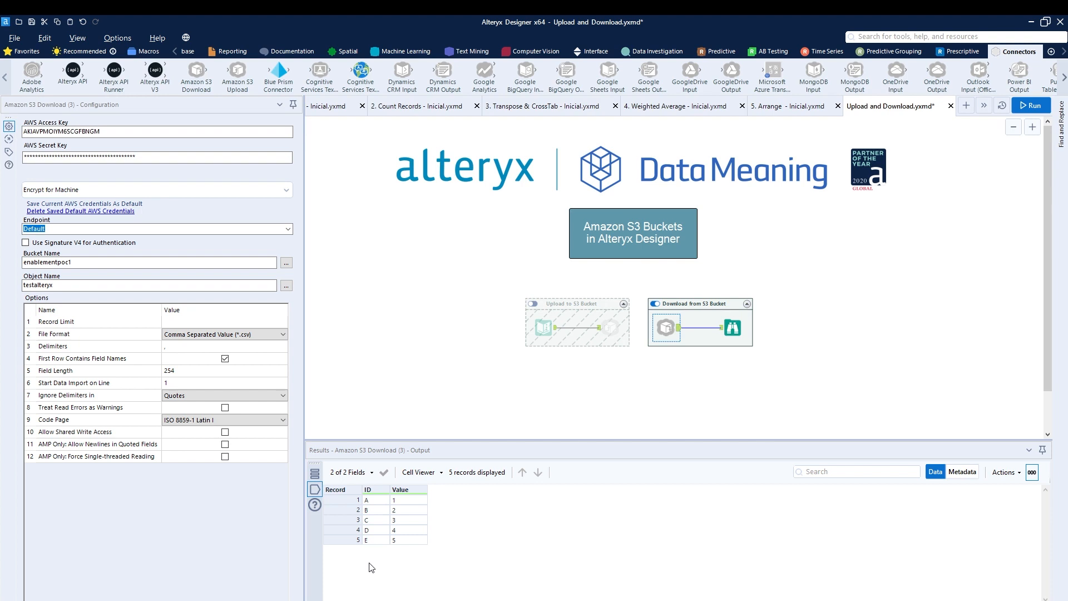